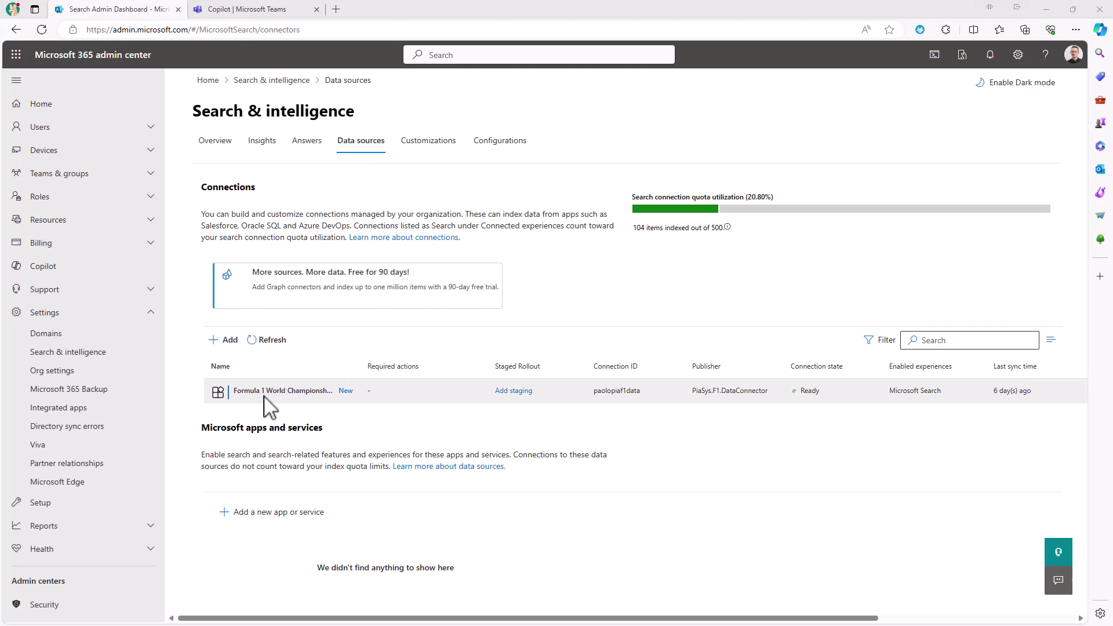
Review the Formula 1 connection details, then switch to Copilot in Microsoft Teams.
left_click(268, 405)
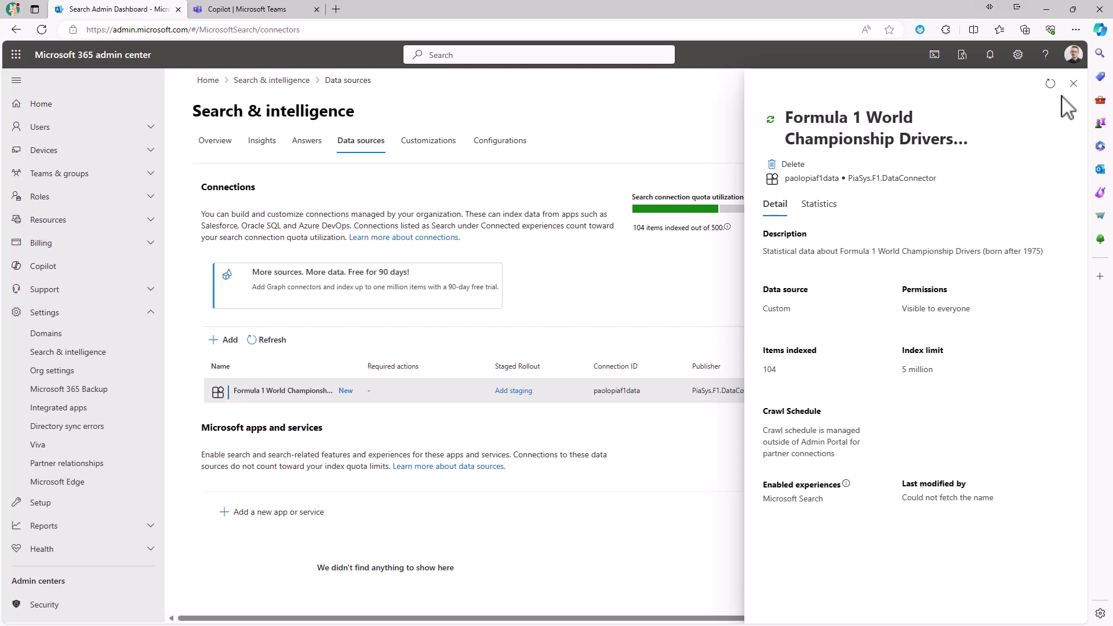
left_click(1074, 84)
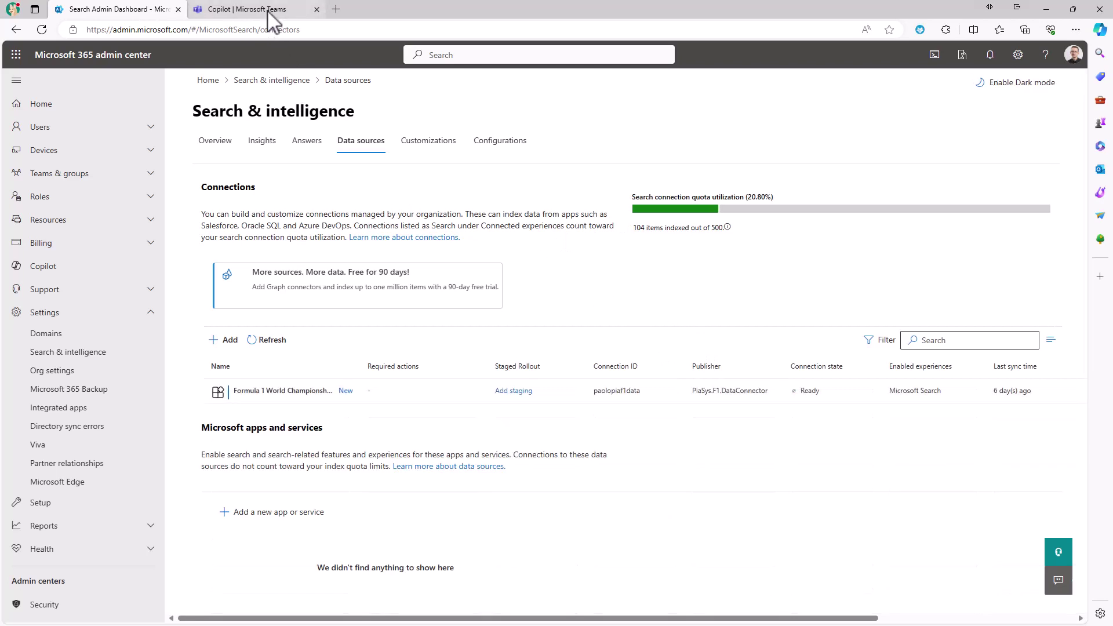
left_click(248, 9)
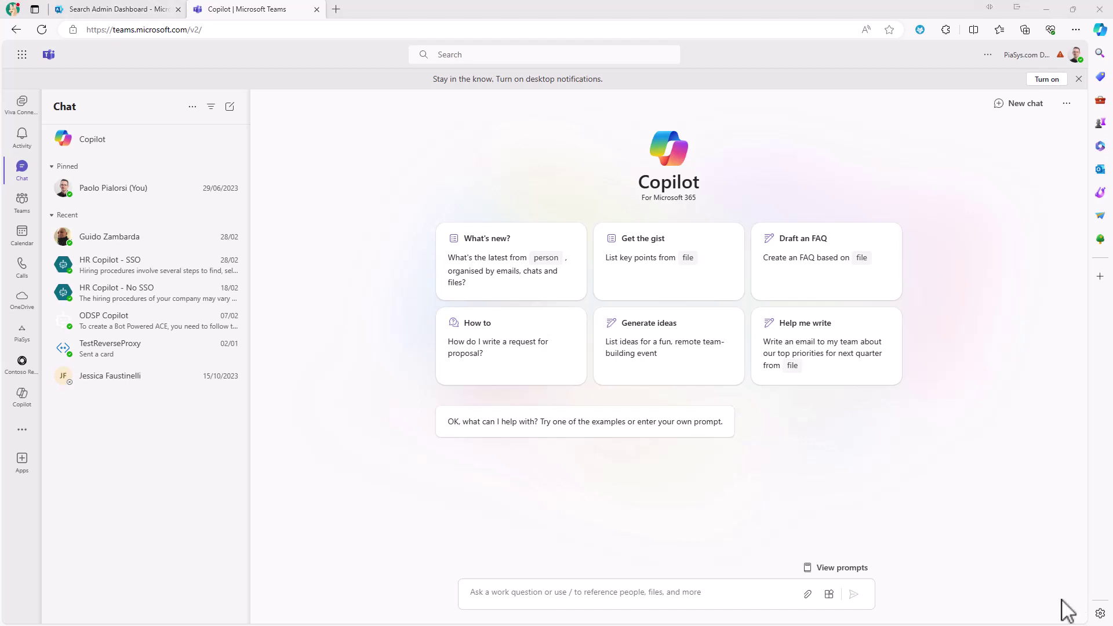
Ask Copilot for Lewis Hamilton's number, then Max Verstappen's nationality.
left_click(487, 592)
type("What is the number of Lewis Hamilton F1 driver?")
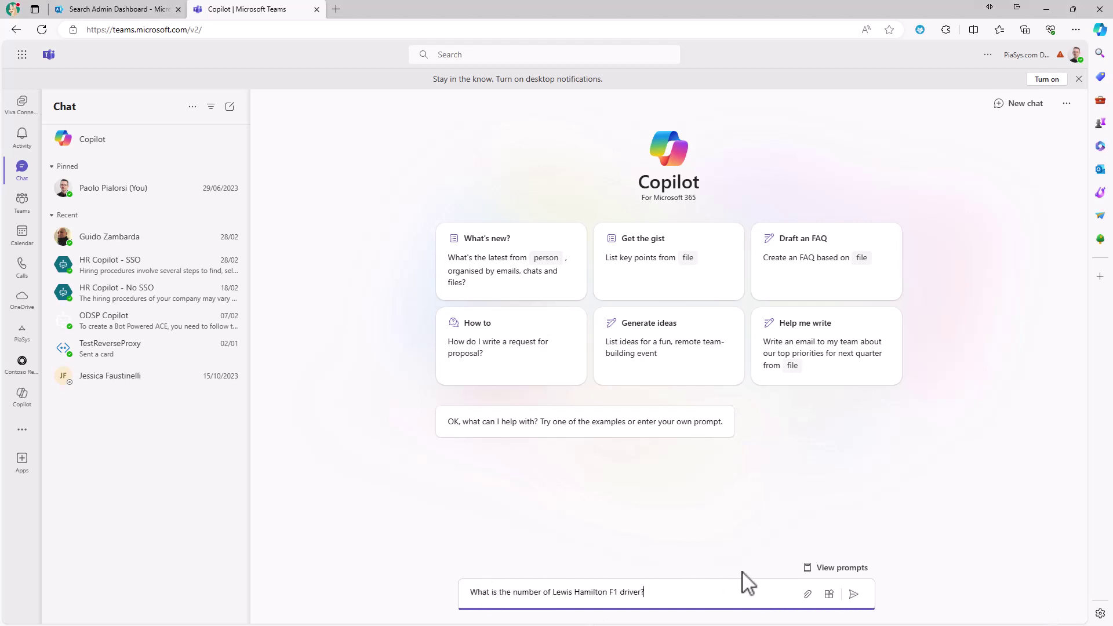
key("Return")
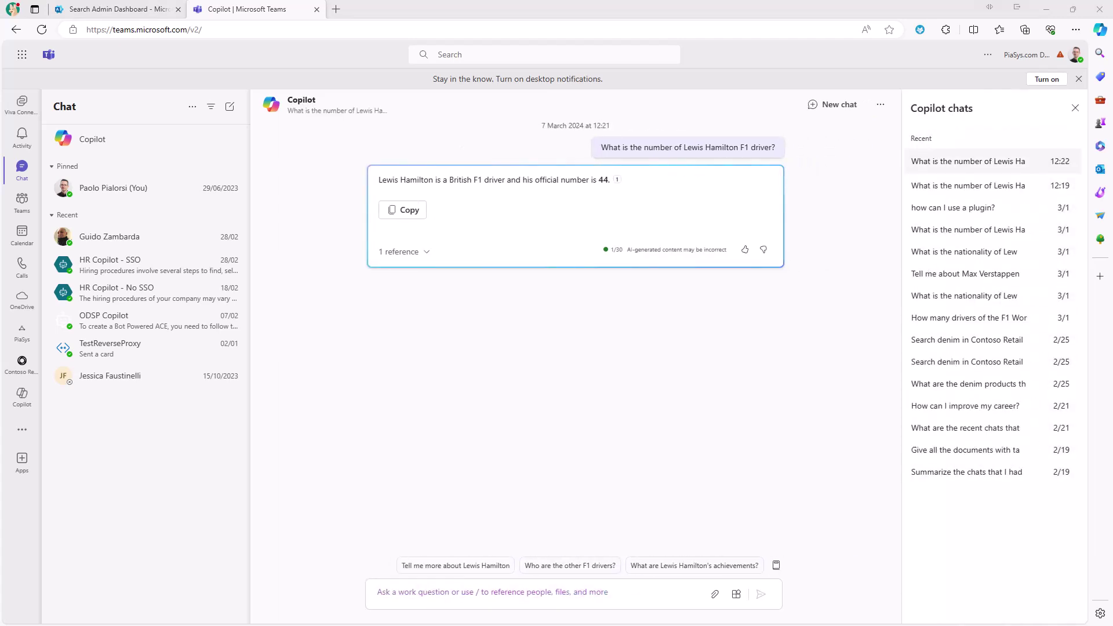
mouse_move(617, 180)
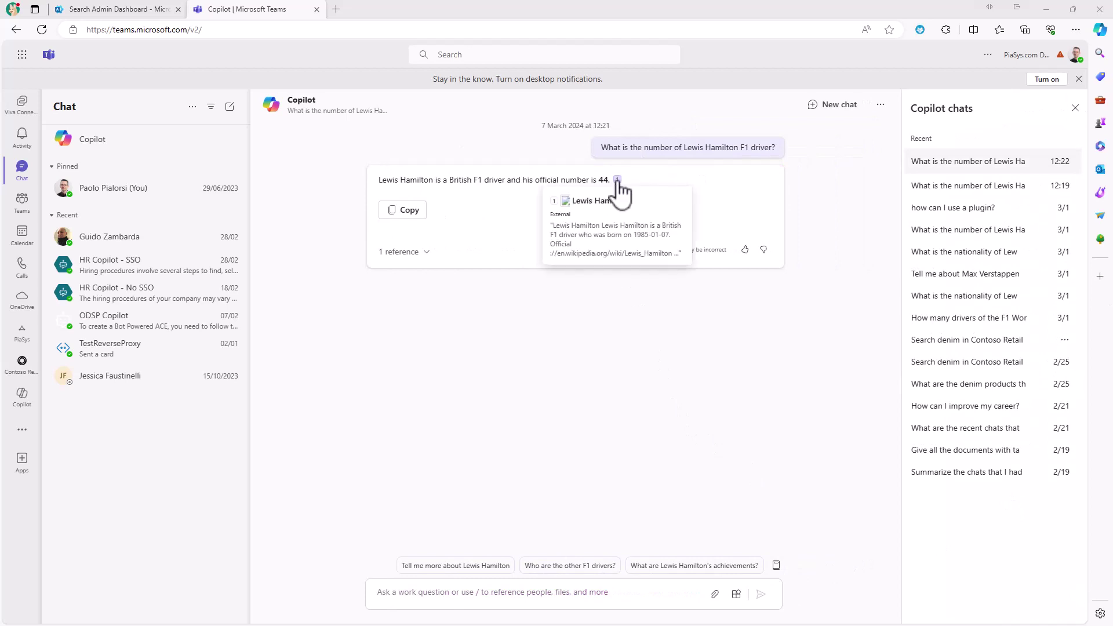
left_click(558, 593)
type("What is the nationality of Max Verstappen F1 driver?")
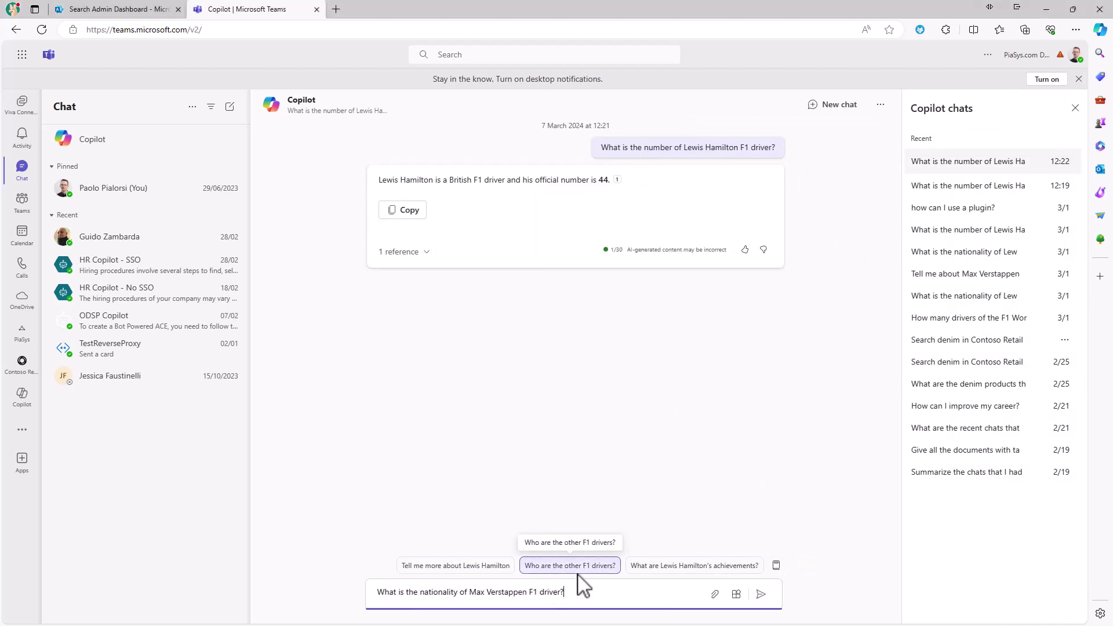
key("Return")
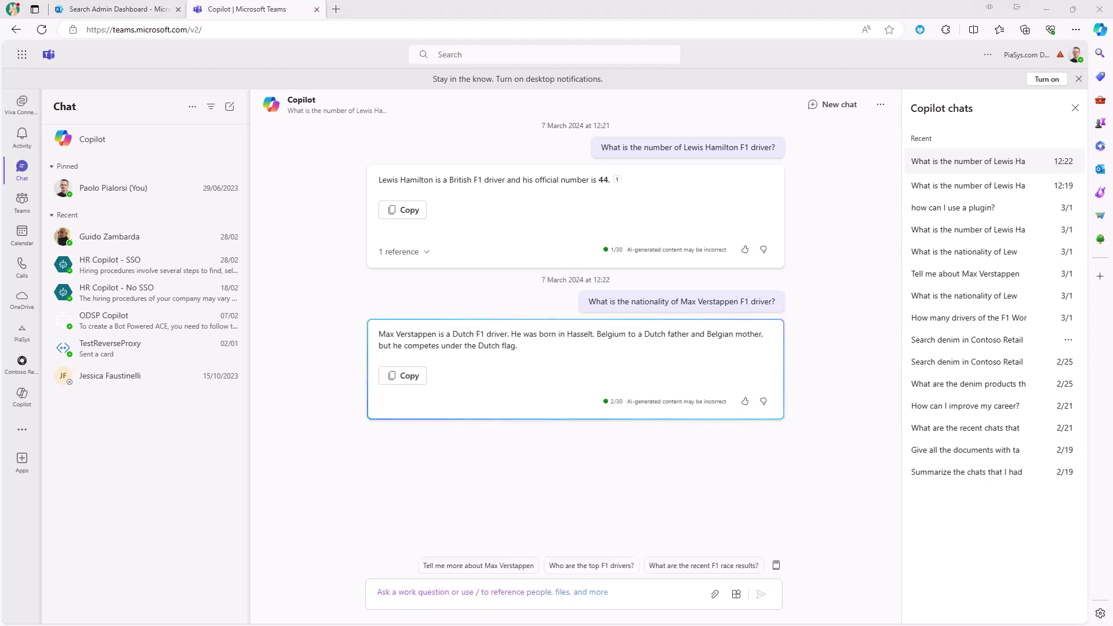
Ask Copilot for Max Verstappen's number and code.
left_click(596, 594)
type("And what are his number and code?")
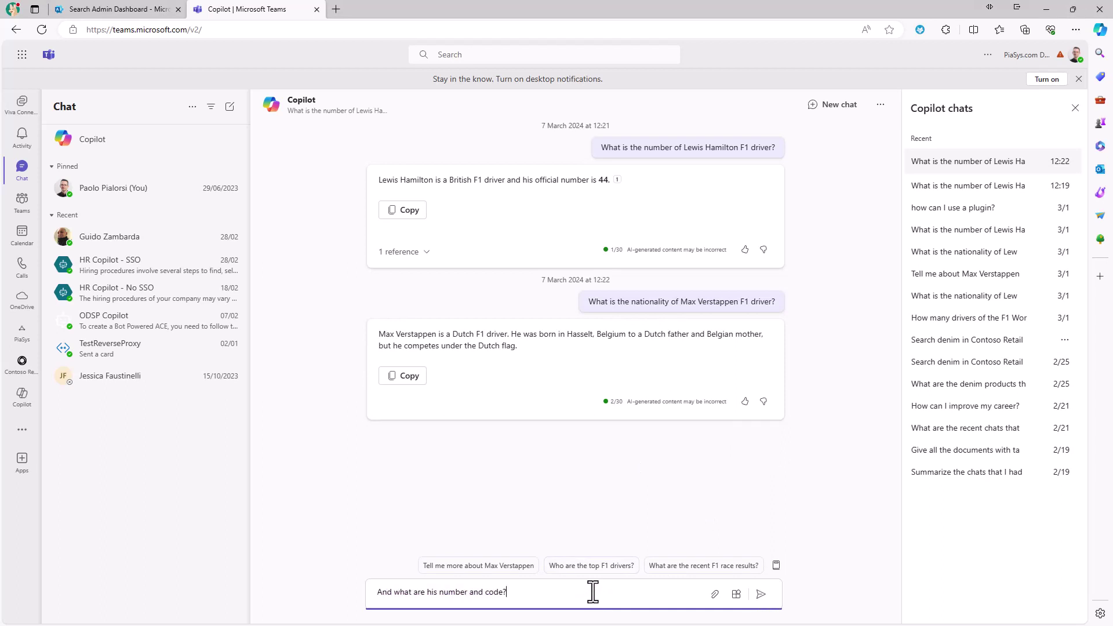
key("Return")
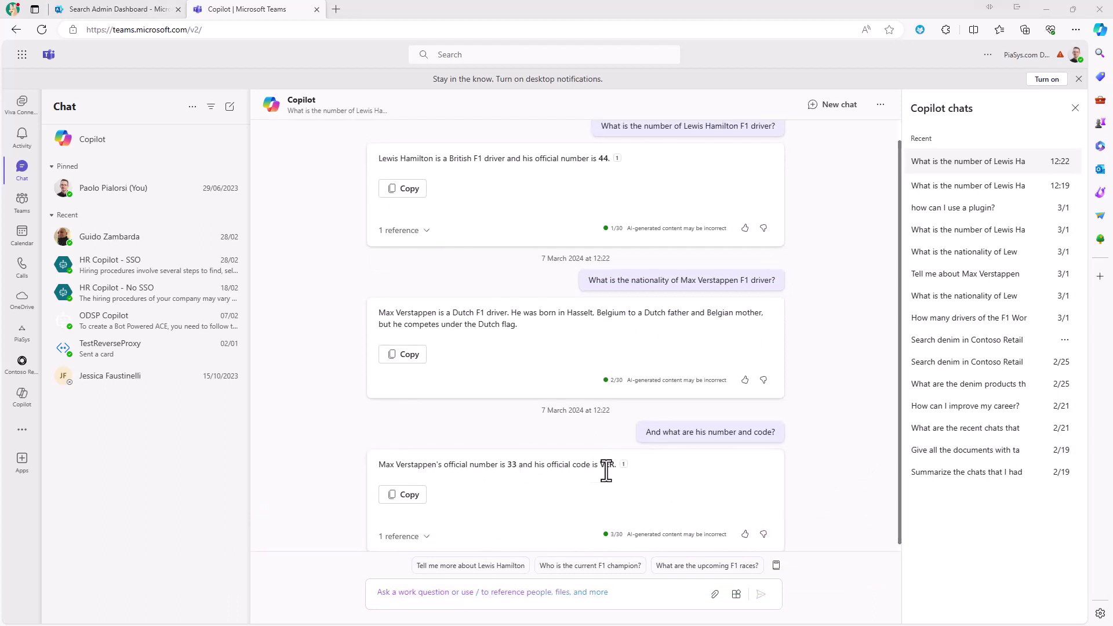
Ask Copilot 'Who is the youngest F1 driver?'.
left_click(484, 593)
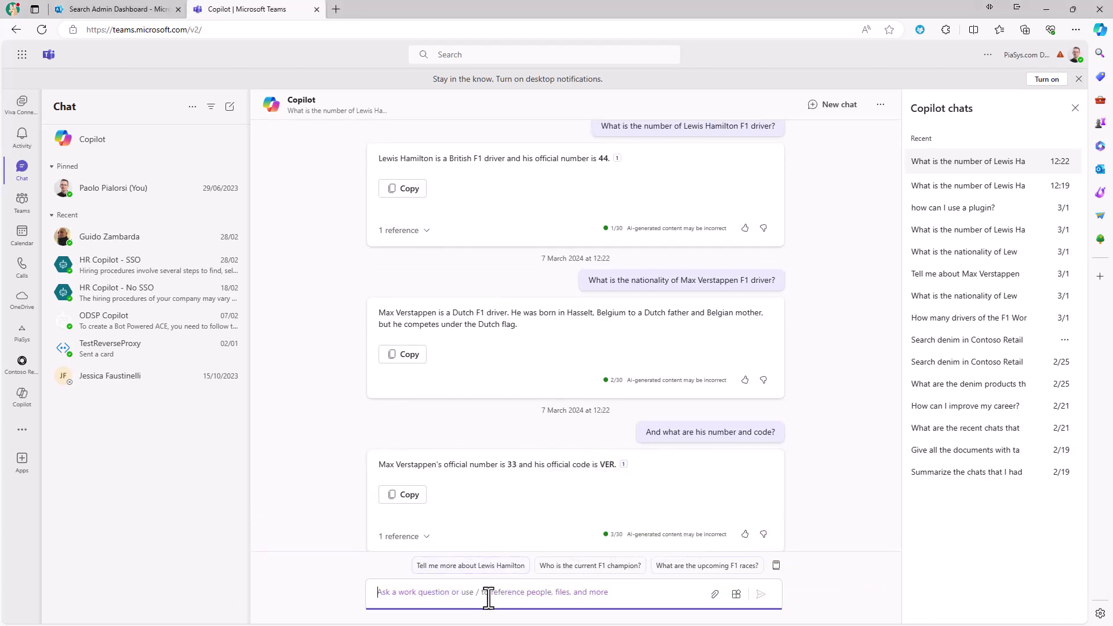
type("Who is the youngest F1 driver?")
key("Return")
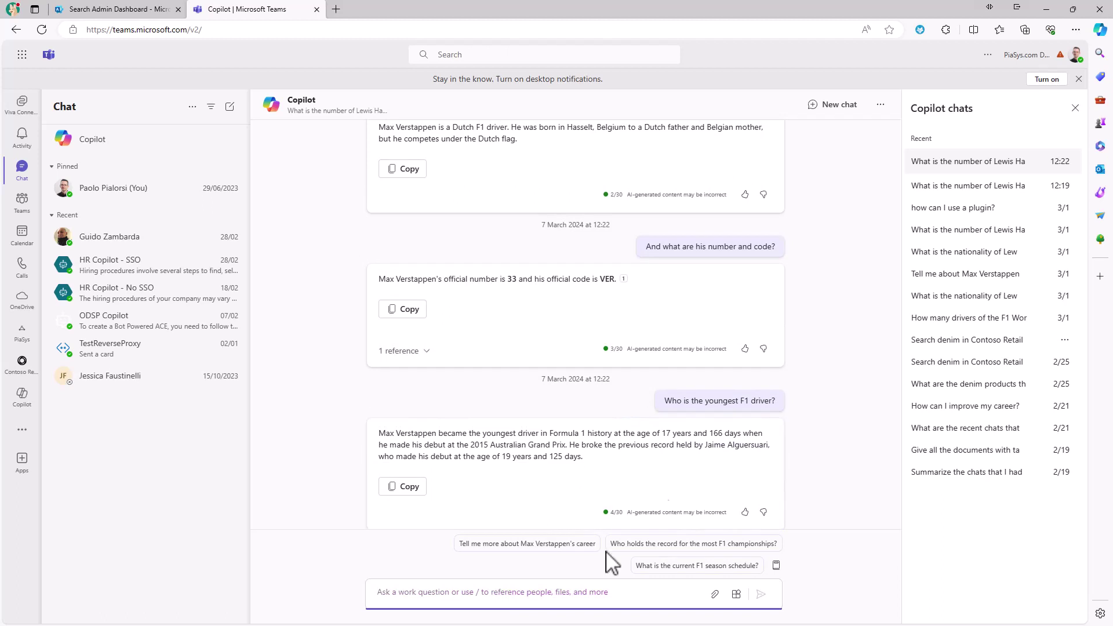
Ask Copilot for the youngest driver's number, code and nationality.
key("alt+Tab")
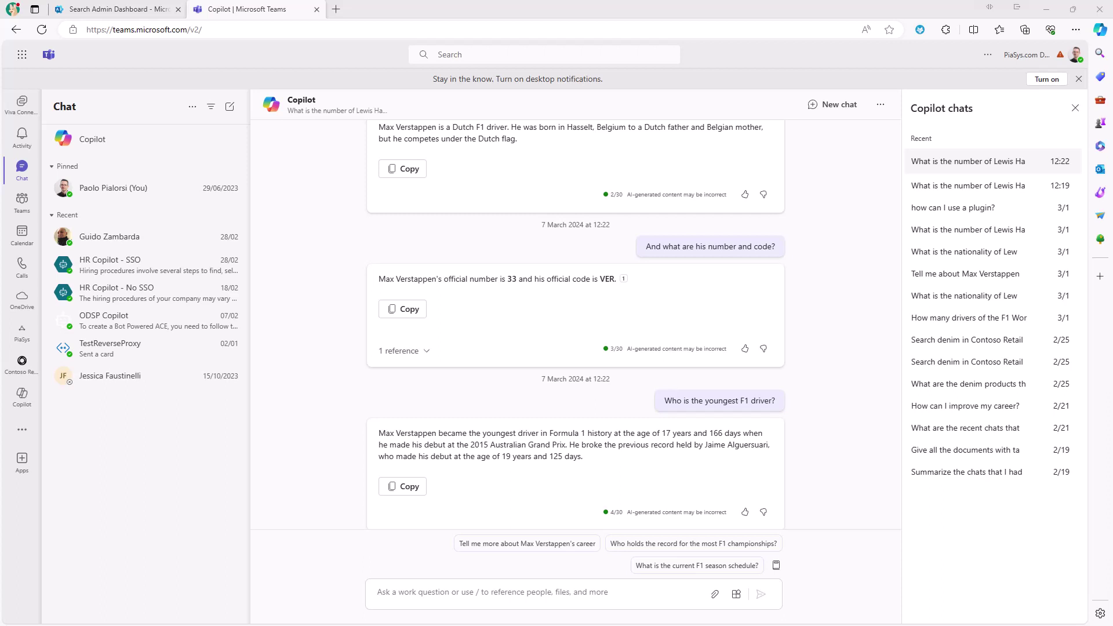
left_click(470, 591)
type("And what are his number, code, and nationality?")
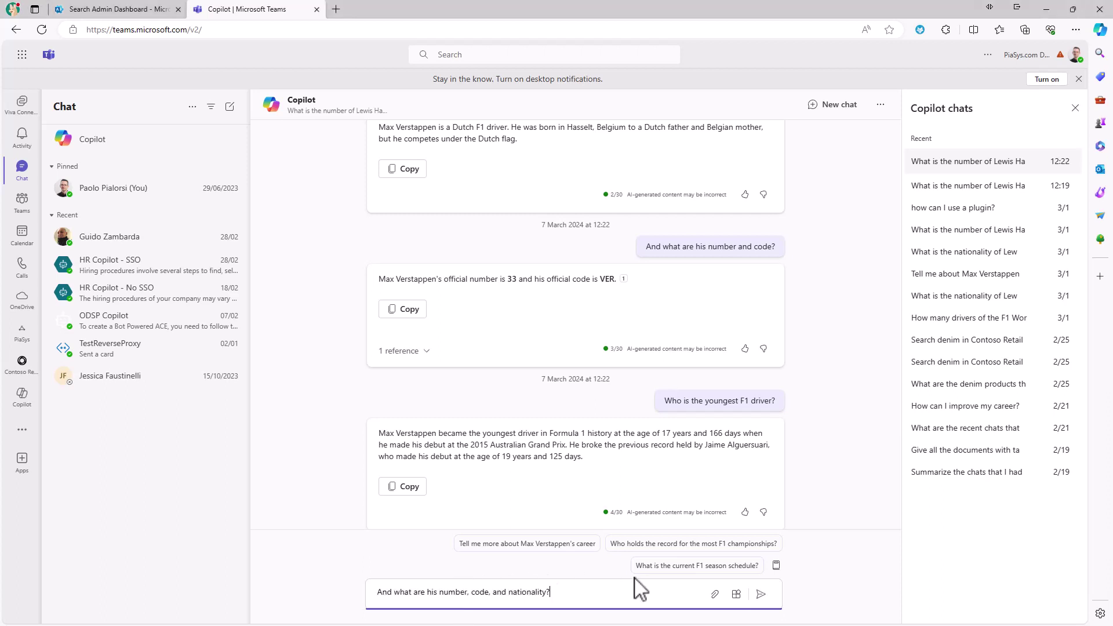
key("Return")
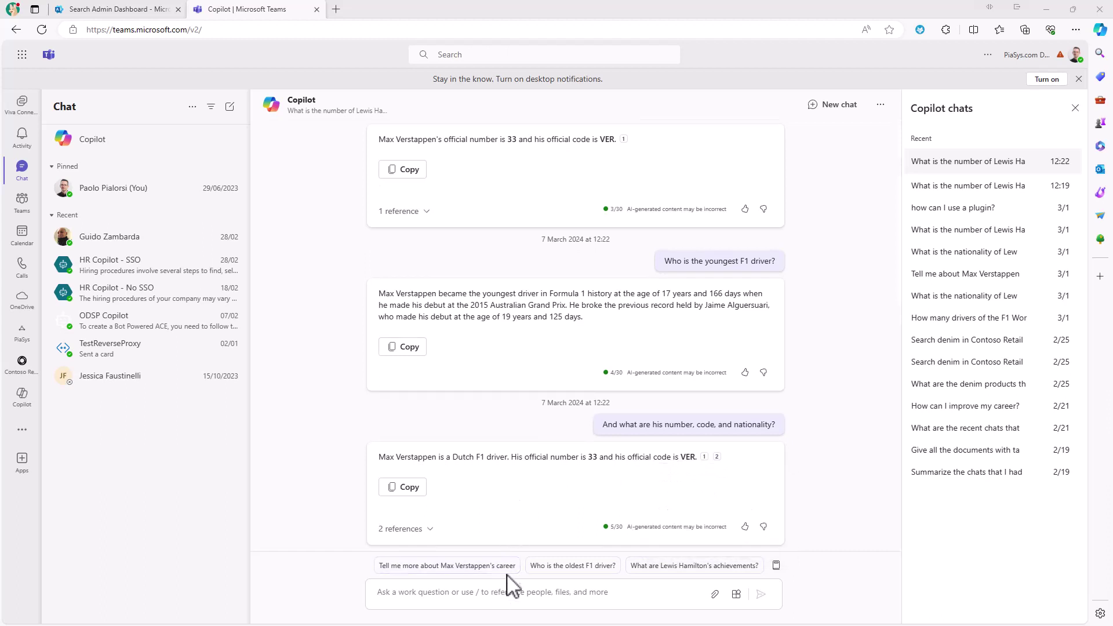
Request a table of the ten youngest F1 drivers, then switch to drivers.csv in VS Code.
left_click(508, 592)
type("Create a table with name, number, code, date of birth, and nationality of the top 10 youngest F1 drivers. Sort them by year of birth descendant.")
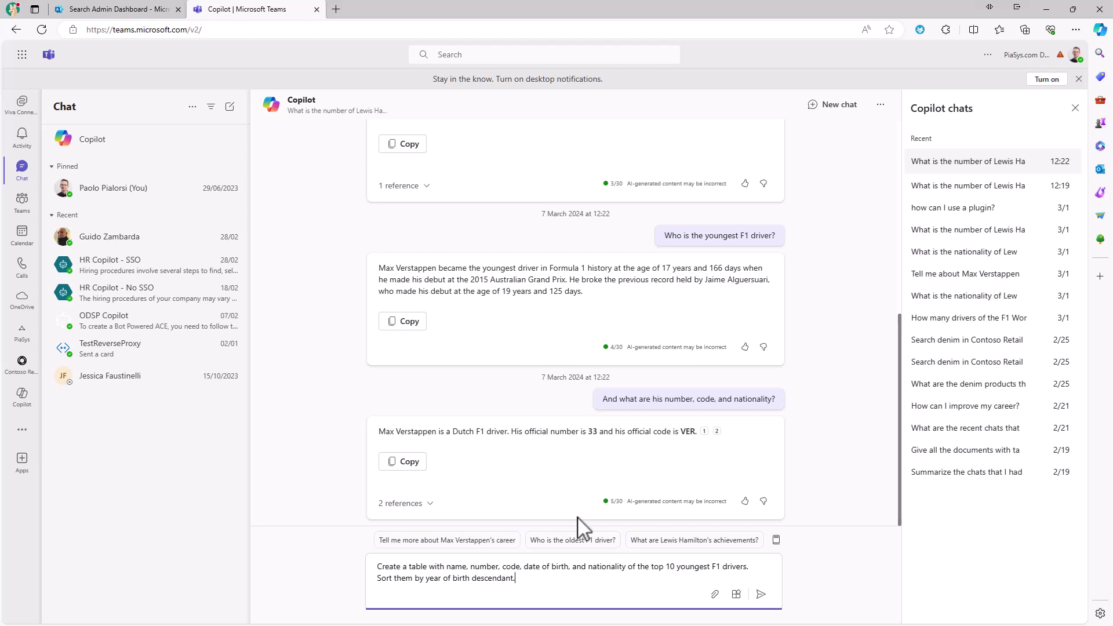
key("Return")
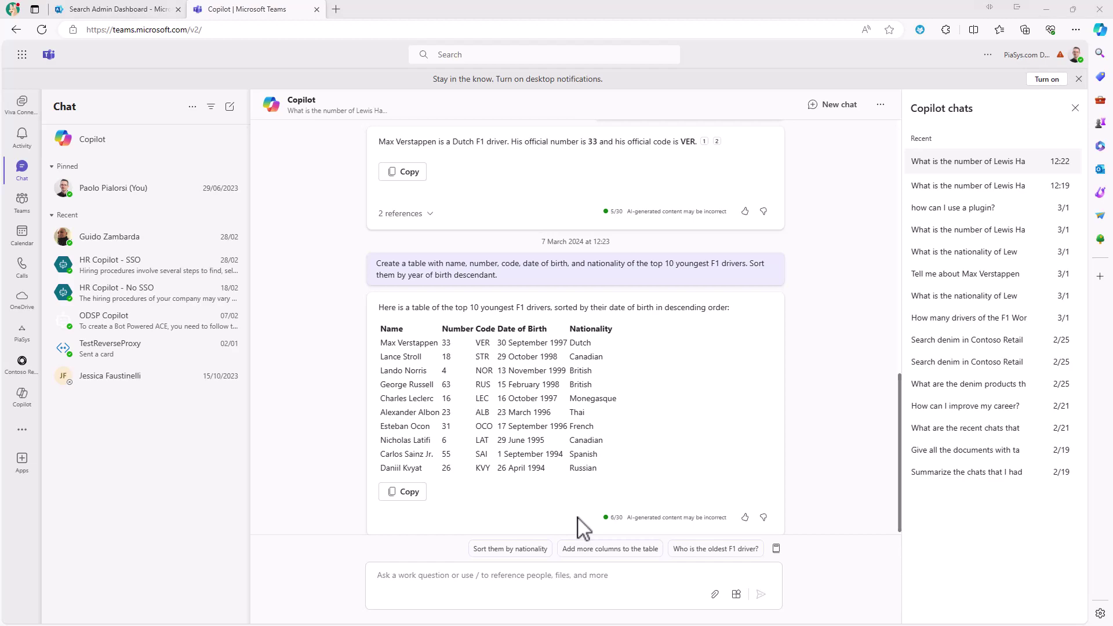
key("alt+Tab")
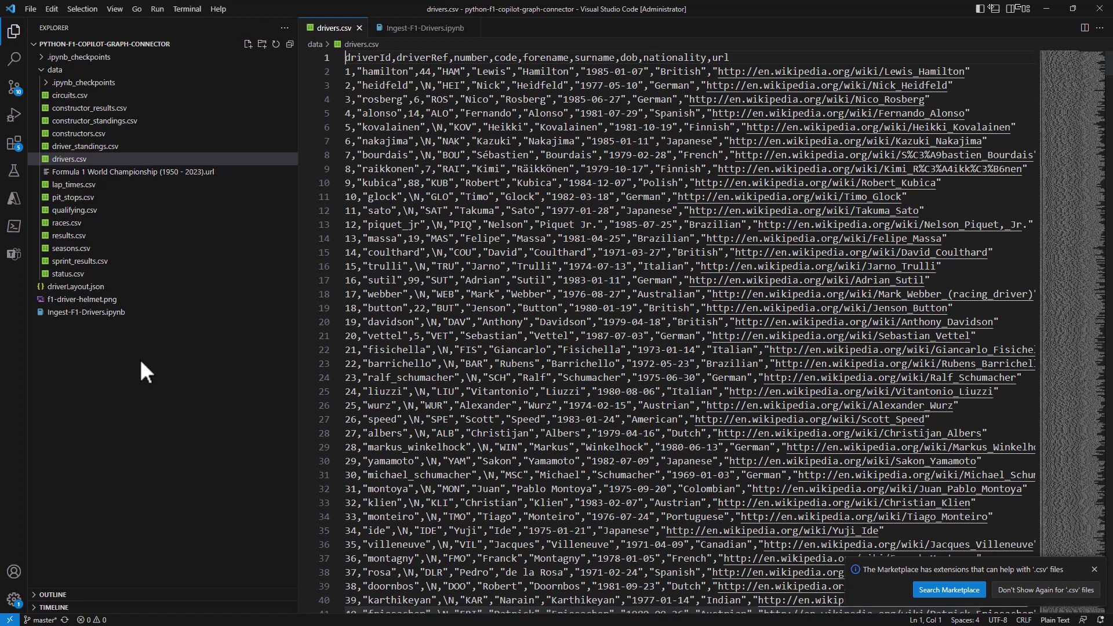
Review the Kaggle source .url and drivers.csv, dismiss extension suggestions, and open Ingest-F1-Drivers.ipynb.
left_click(134, 172)
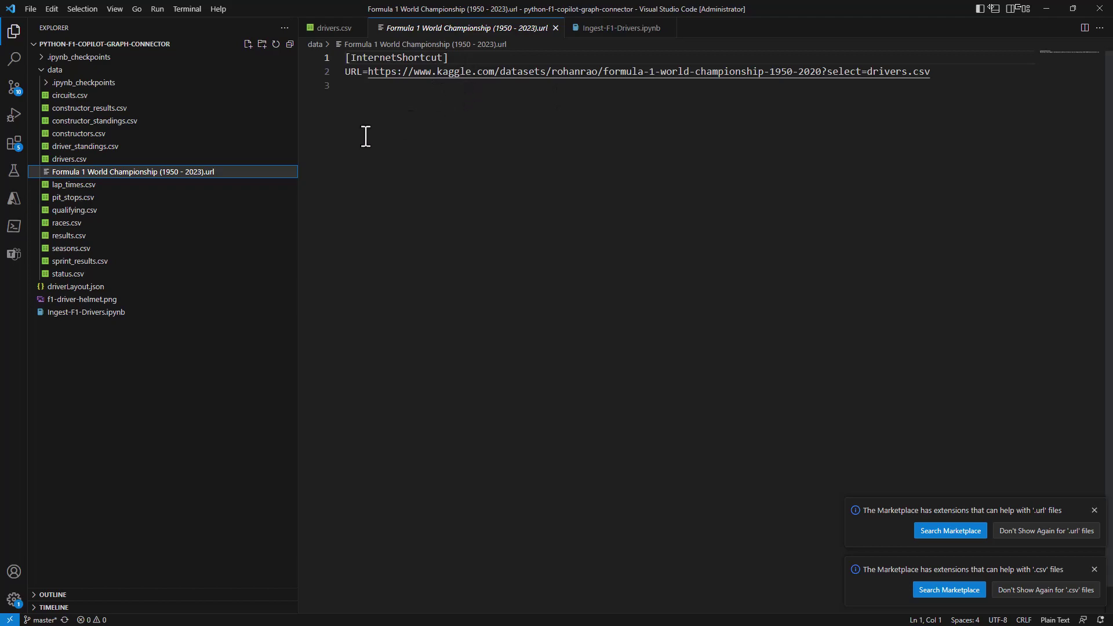
left_click(105, 158)
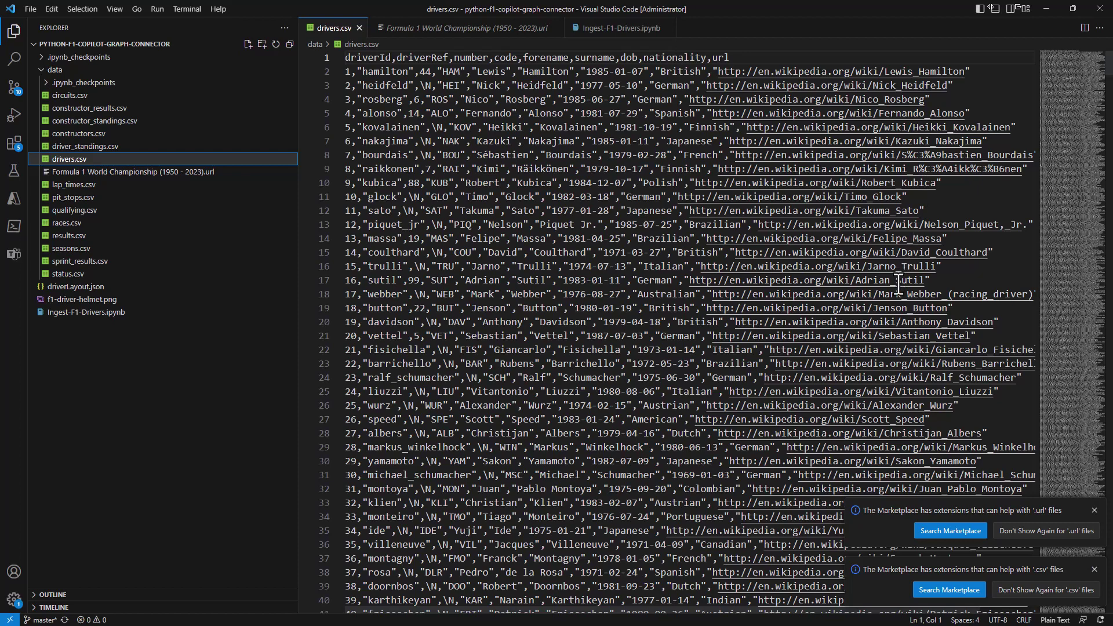
left_click(1095, 510)
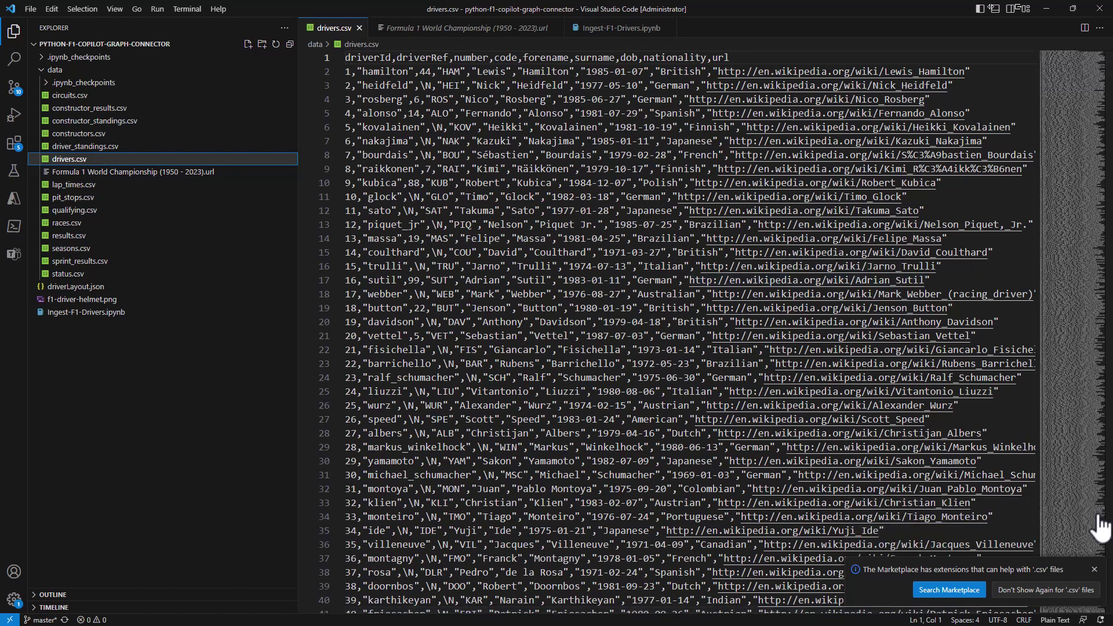
left_click(1095, 571)
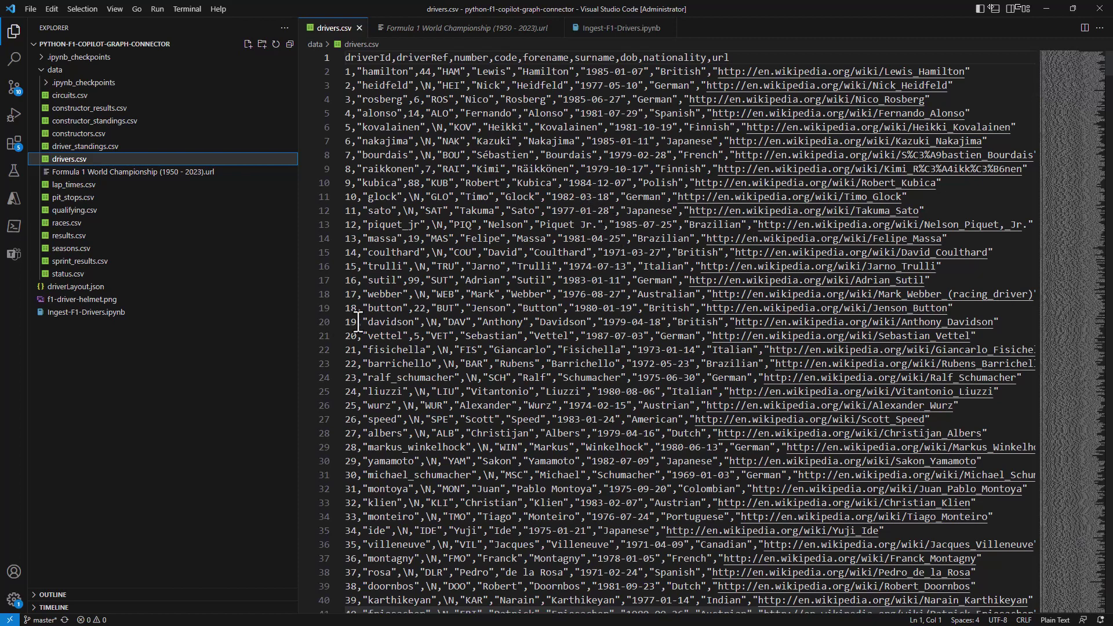
left_click(106, 313)
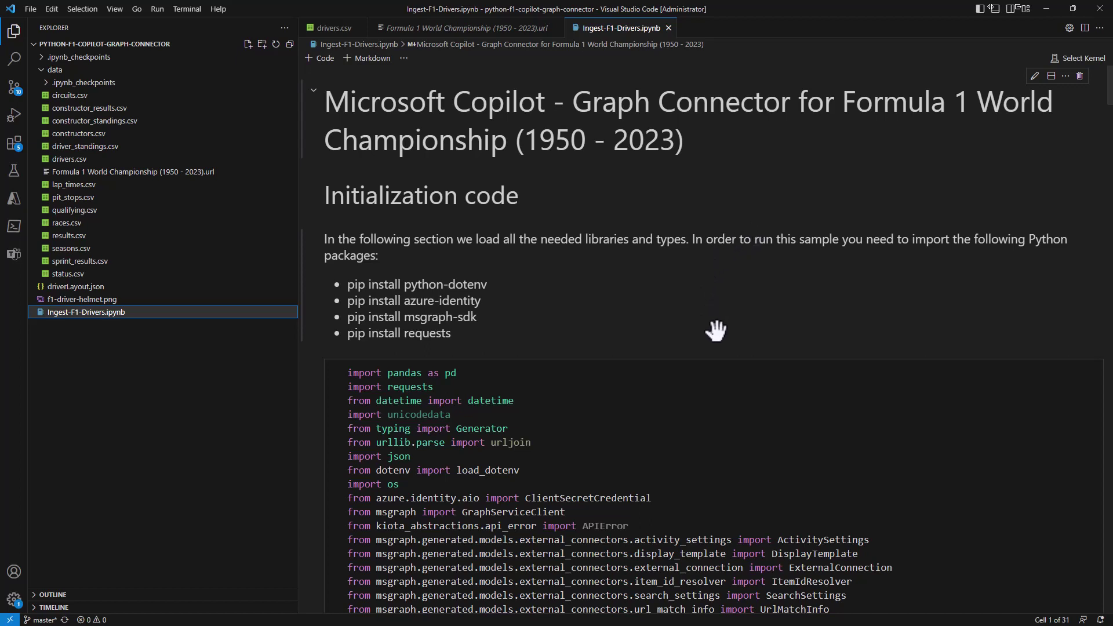
scroll(709, 349, "down", 3)
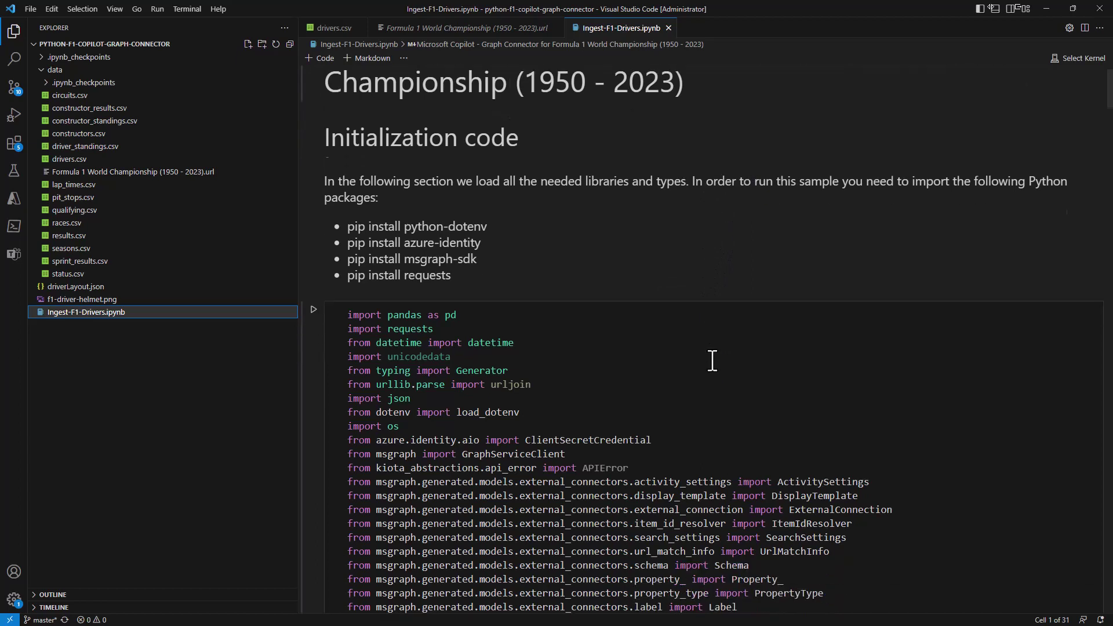
scroll(712, 361, "down", 2)
scroll(712, 360, "down", 1)
scroll(712, 361, "down", 1)
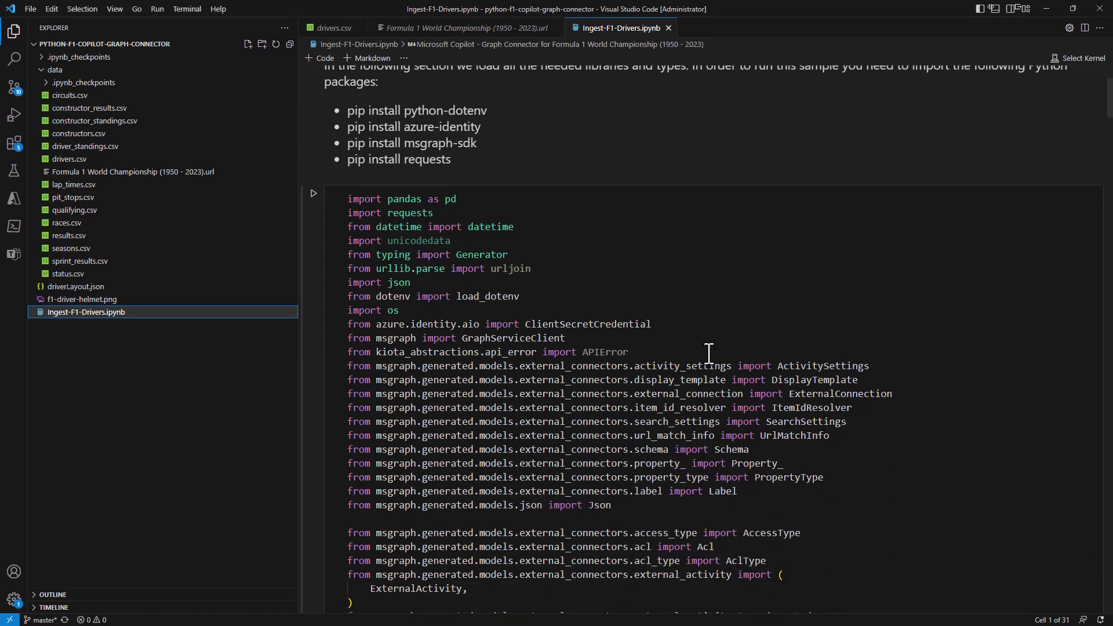
scroll(712, 358, "down", 2)
scroll(712, 355, "down", 1)
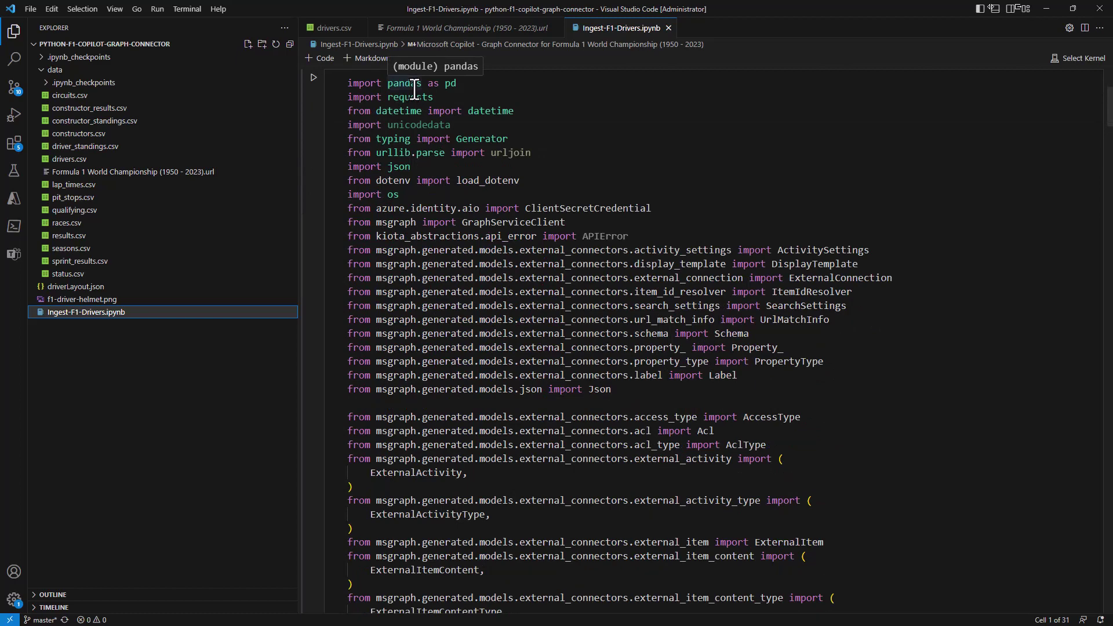
scroll(522, 218, "down", 3)
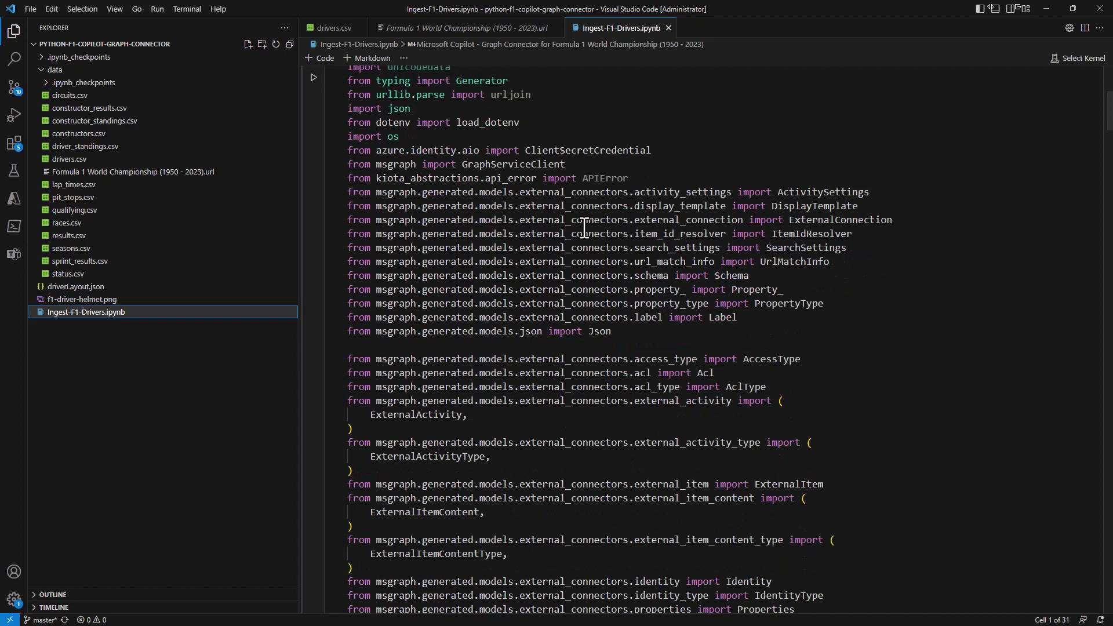
scroll(584, 228, "down", 1)
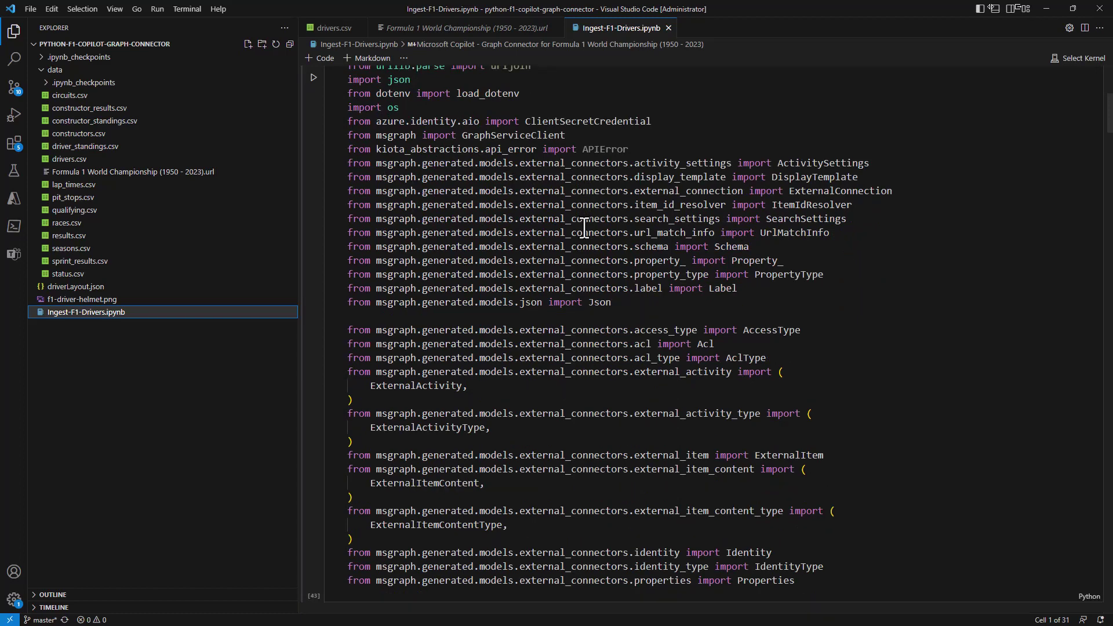
scroll(585, 229, "down", 2)
scroll(584, 228, "down", 2)
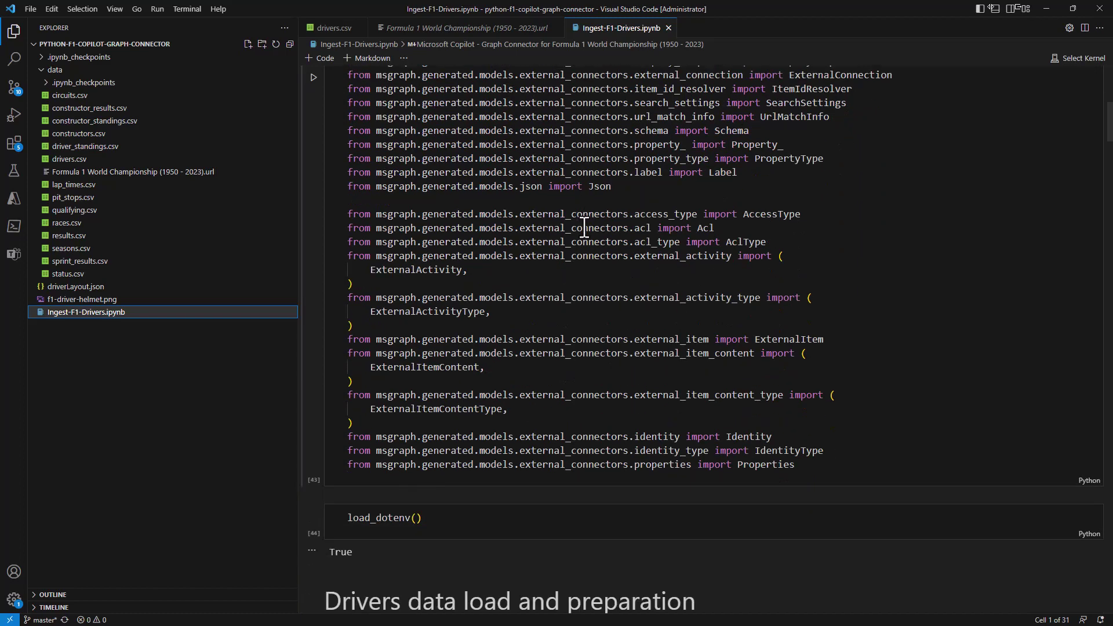
scroll(585, 228, "down", 3)
scroll(585, 228, "down", 3)
scroll(585, 229, "down", 3)
scroll(585, 228, "down", 2)
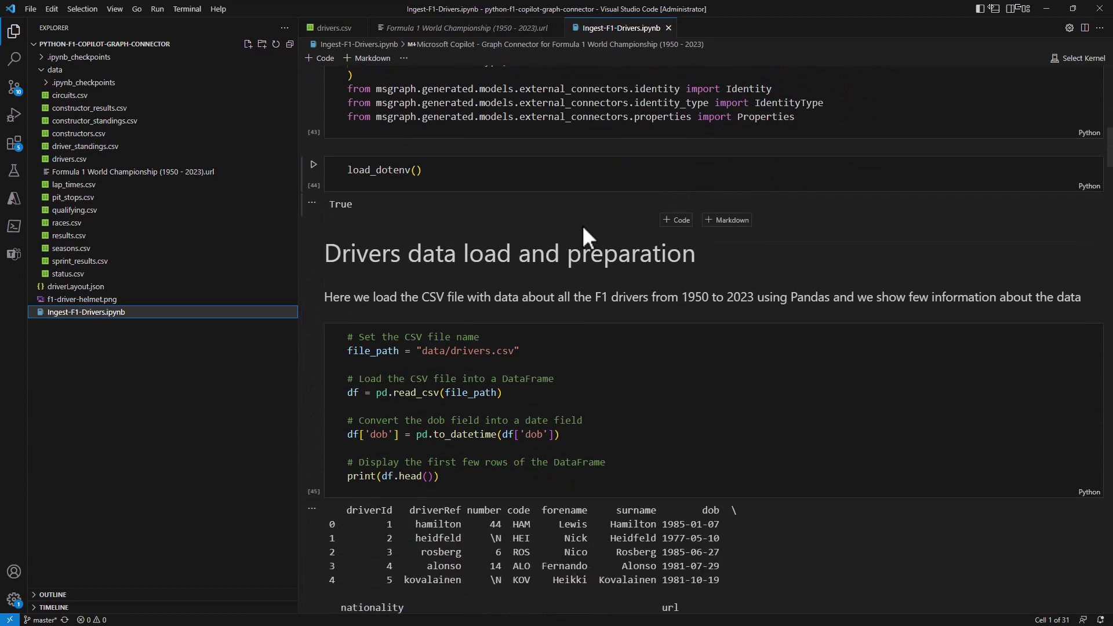
scroll(584, 228, "down", 3)
scroll(580, 225, "down", 1)
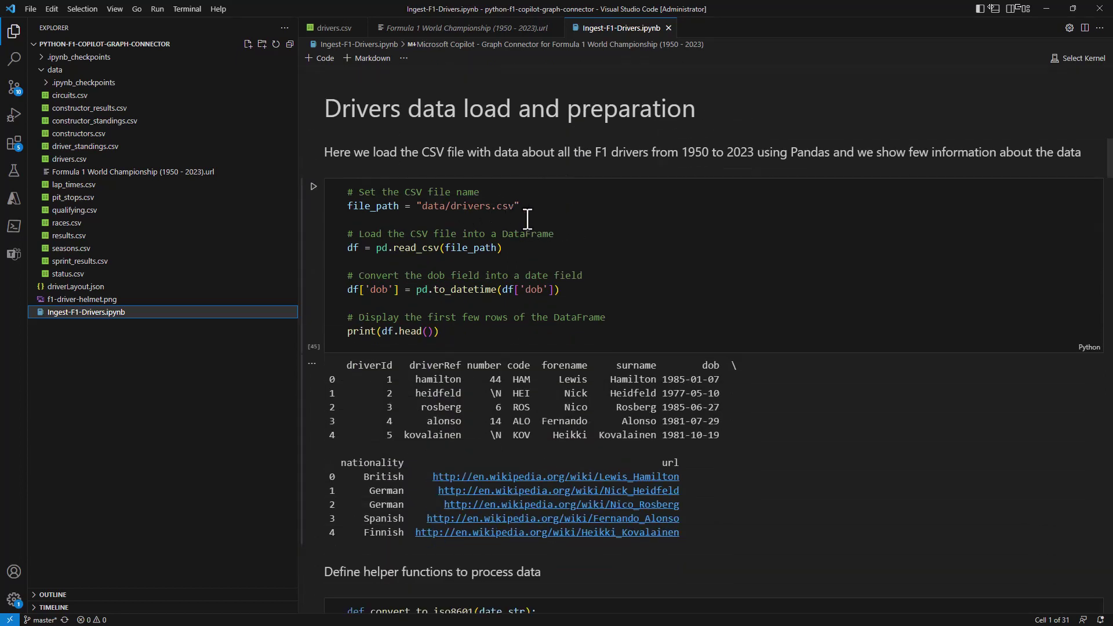
scroll(558, 239, "down", 1)
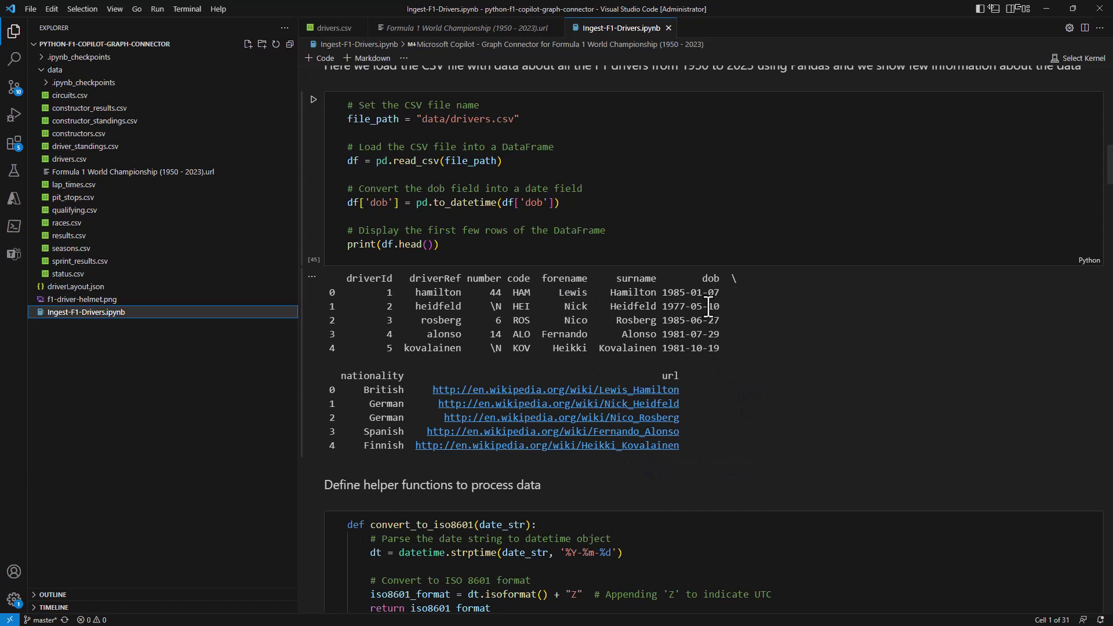
scroll(697, 313, "down", 4)
scroll(696, 313, "down", 4)
scroll(696, 313, "down", 2)
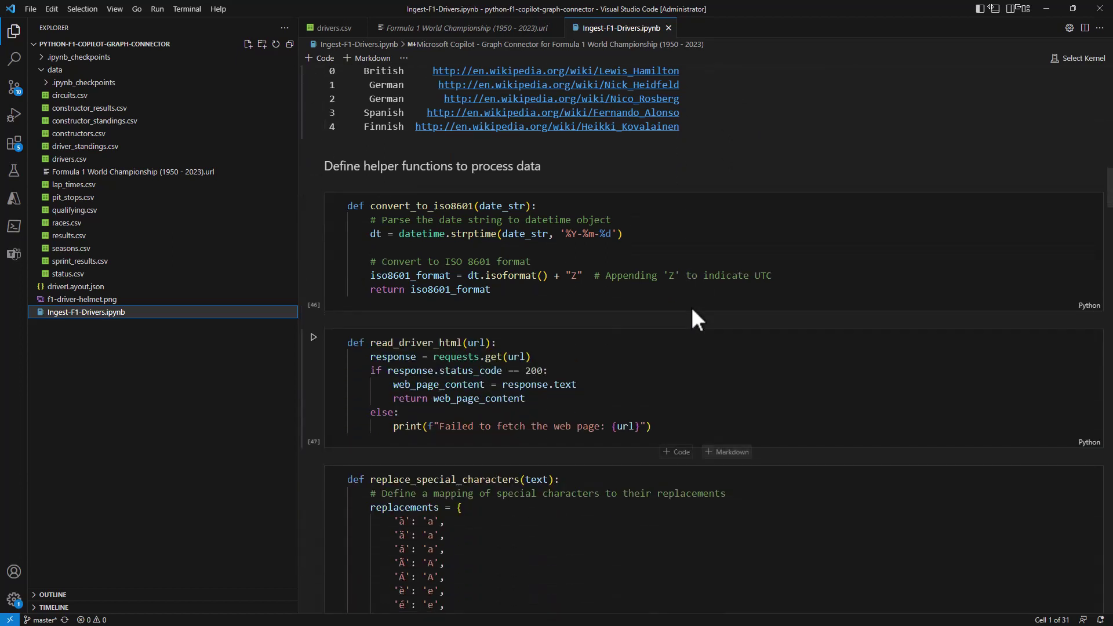
scroll(691, 307, "down", 1)
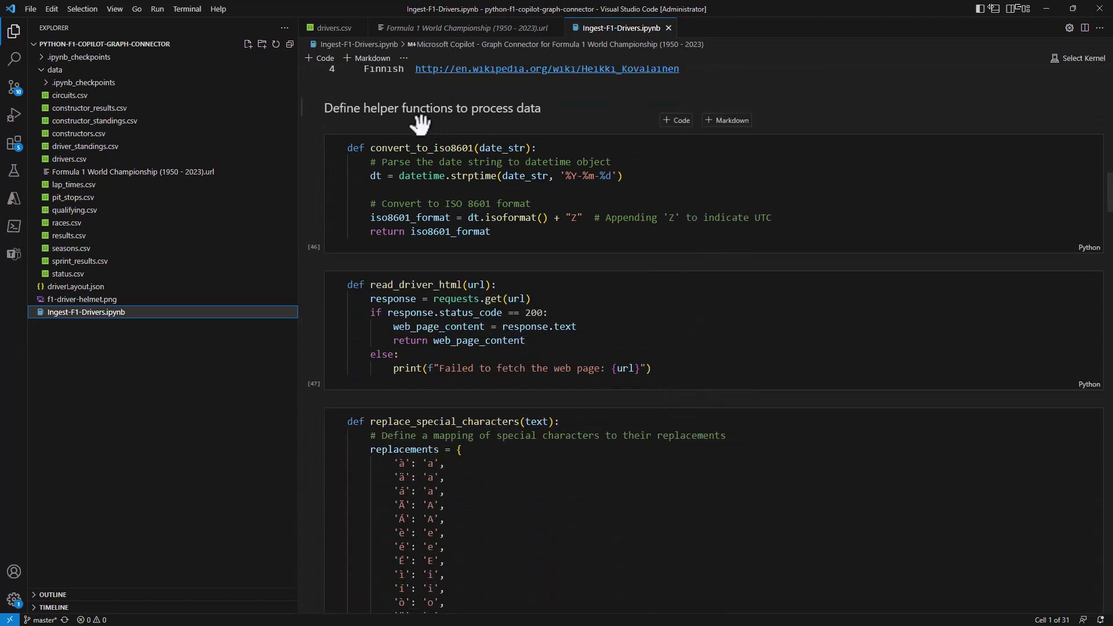
mouse_move(627, 261)
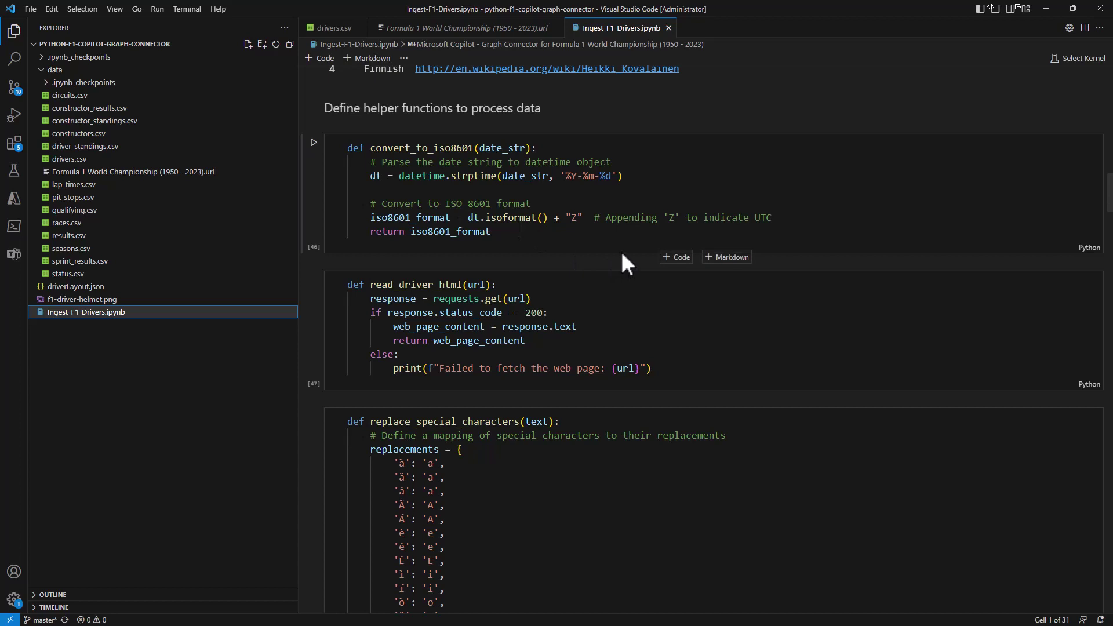
Move past the read_driver_html helper to the Connect to Microsoft Graph and user_id cells.
left_click(581, 297)
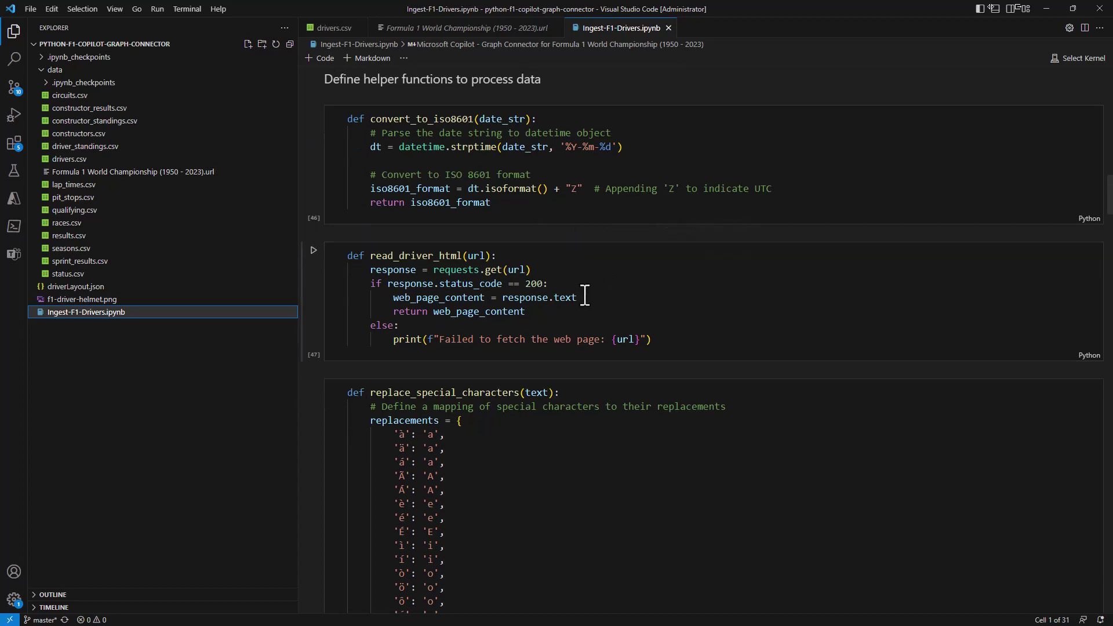
scroll(585, 297, "down", 1)
scroll(584, 297, "down", 2)
scroll(585, 297, "down", 2)
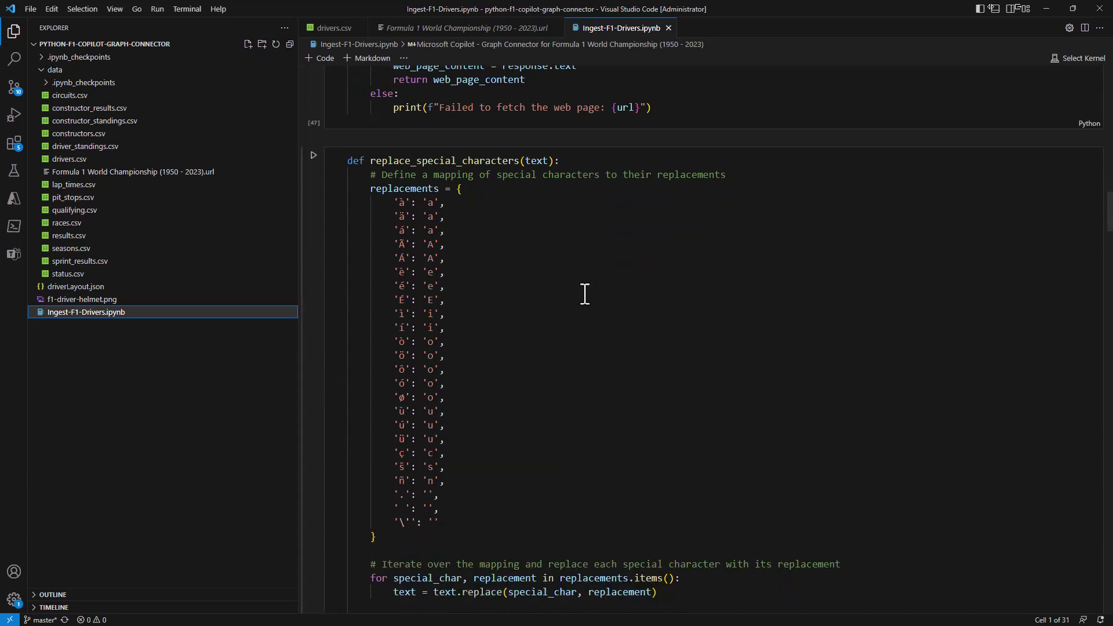
scroll(585, 297, "down", 2)
scroll(585, 295, "down", 3)
scroll(585, 294, "down", 2)
scroll(585, 294, "down", 1)
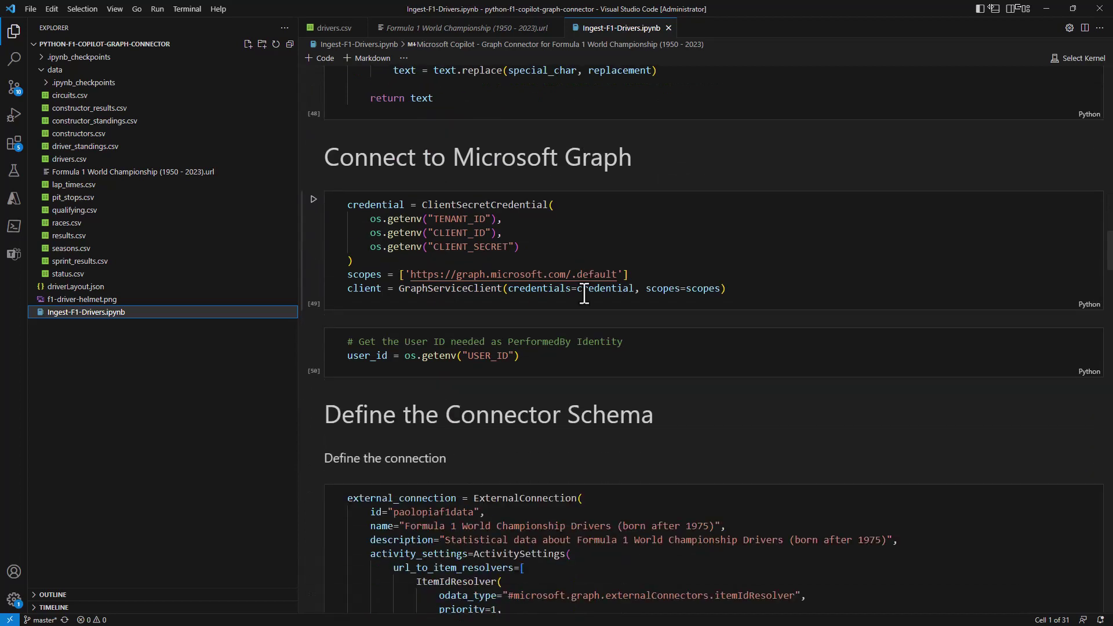
left_click(605, 299)
left_click(853, 349)
scroll(842, 350, "down", 3)
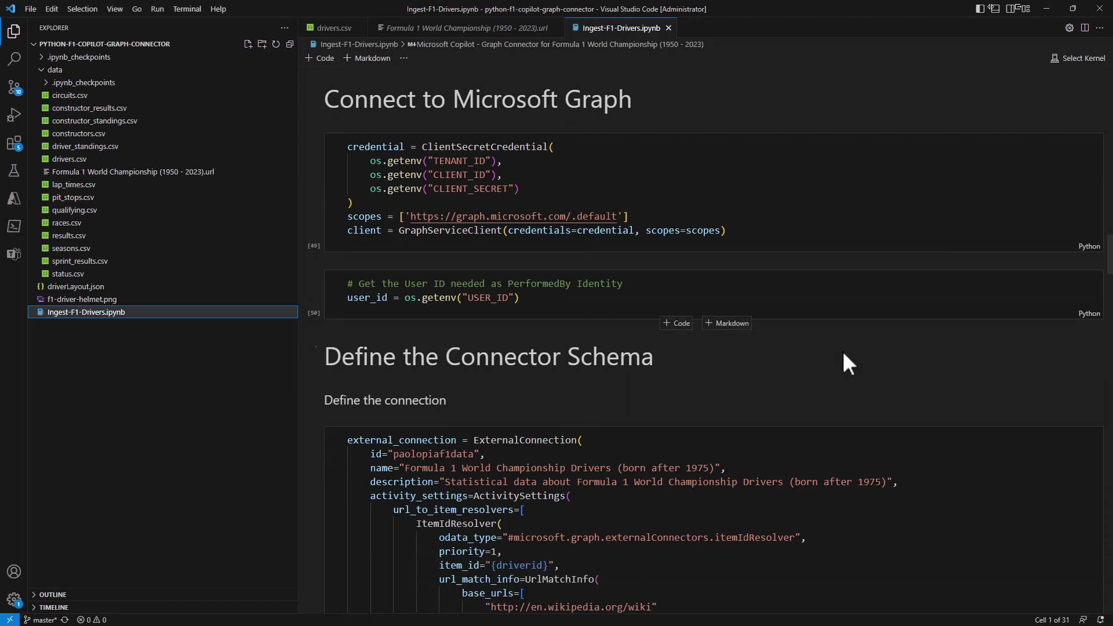
scroll(842, 350, "down", 4)
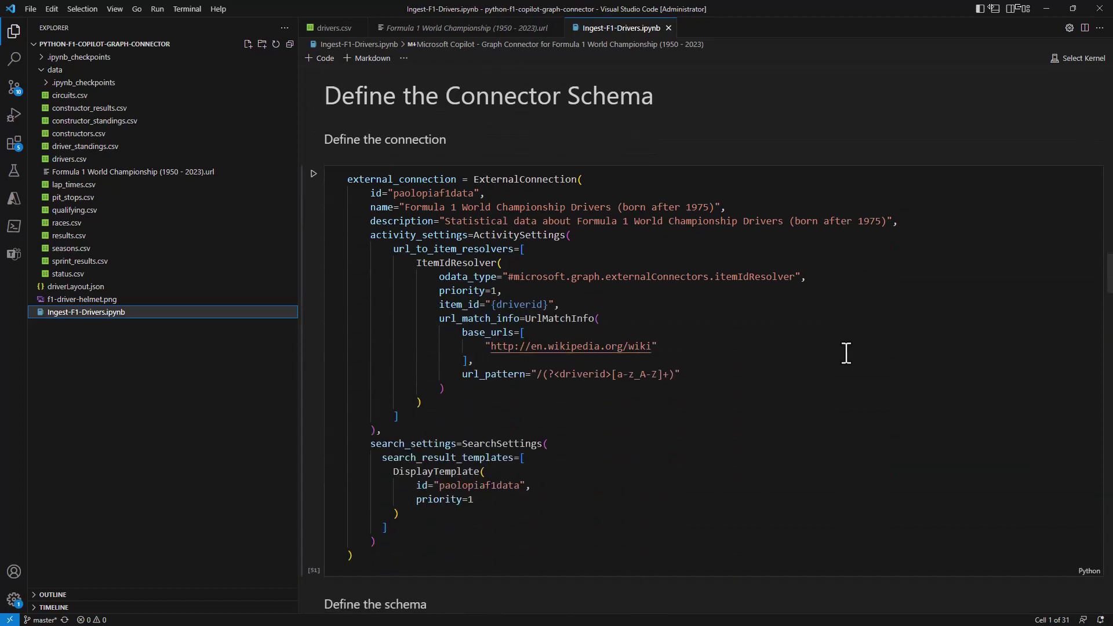
scroll(846, 352, "down", 1)
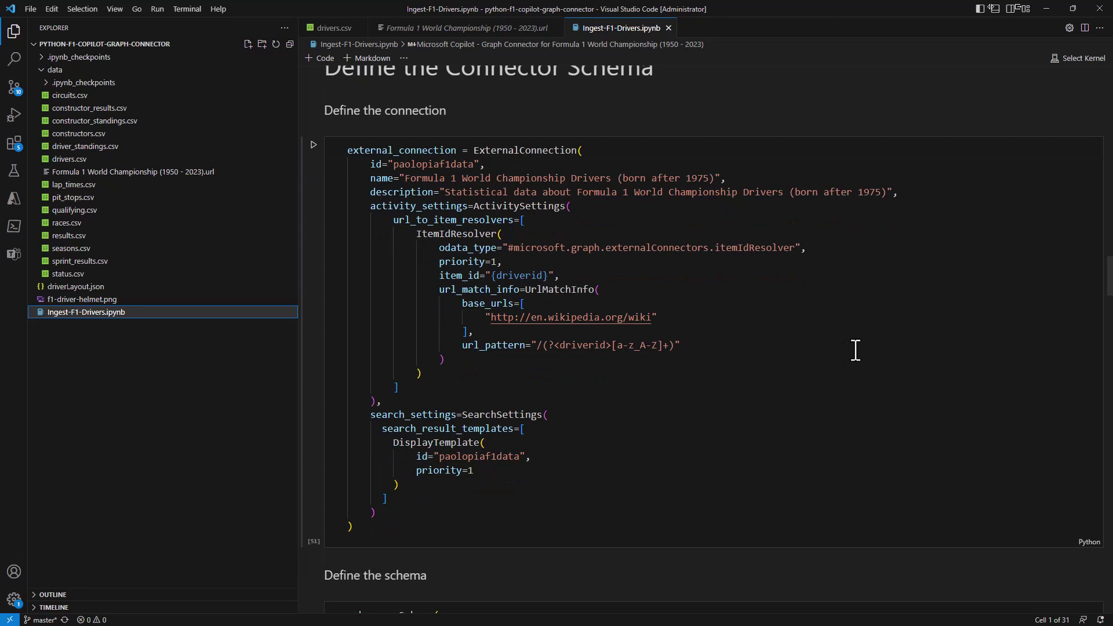
Highlight the ExternalConnection's 'Formula' name and the start of its description string.
double_click(411, 178)
left_click(450, 192)
left_click_drag(446, 192, 537, 194)
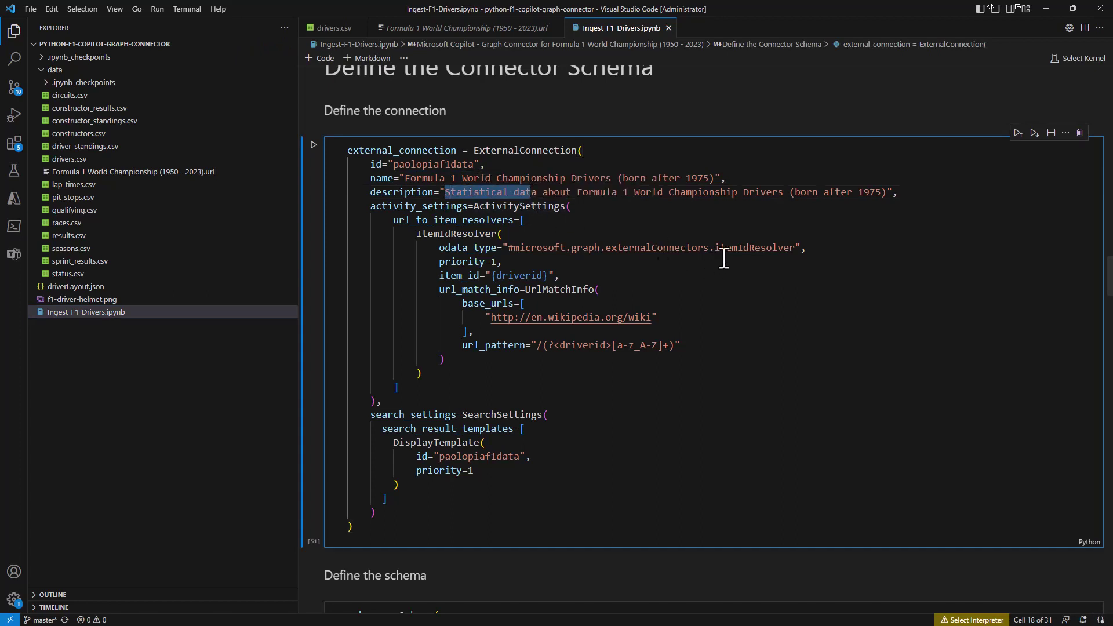
left_click(718, 229)
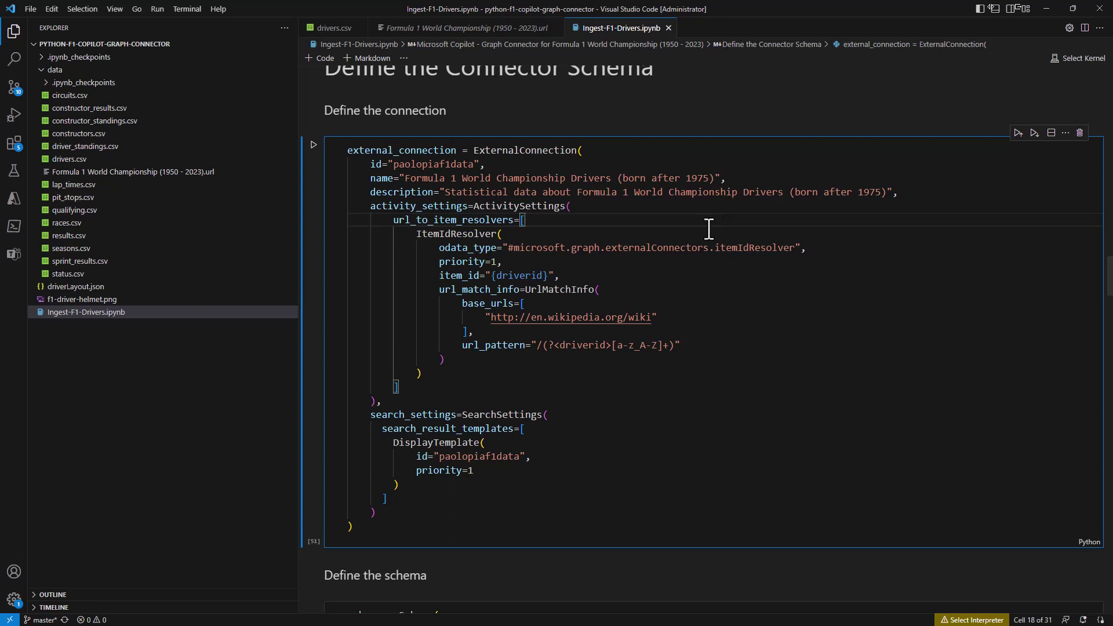
scroll(727, 303, "down", 3)
scroll(726, 302, "down", 3)
scroll(726, 302, "down", 3)
scroll(726, 302, "down", 3)
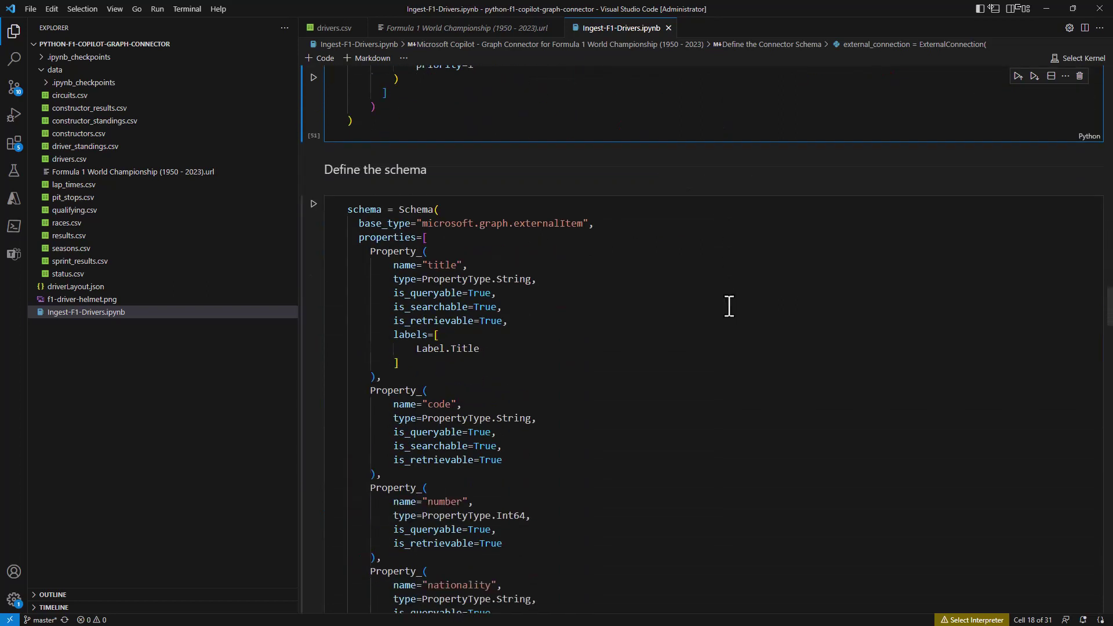
scroll(726, 301, "down", 2)
scroll(729, 306, "down", 1)
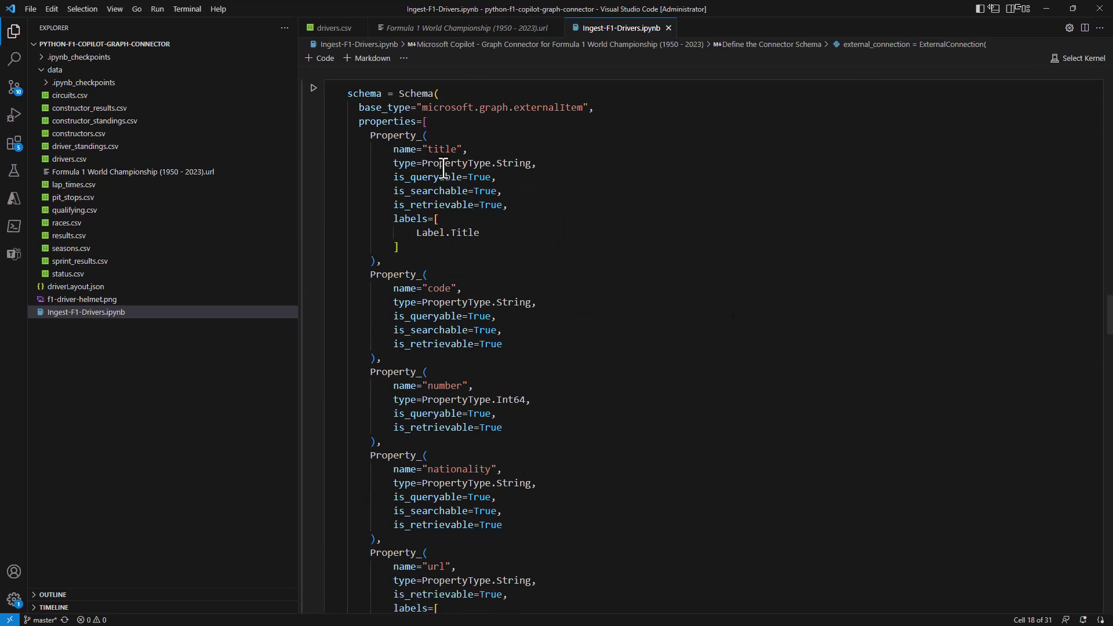
Focus the schema cell at the title property while reviewing the connection-creation output.
left_click(443, 150)
scroll(443, 152, "down", 2)
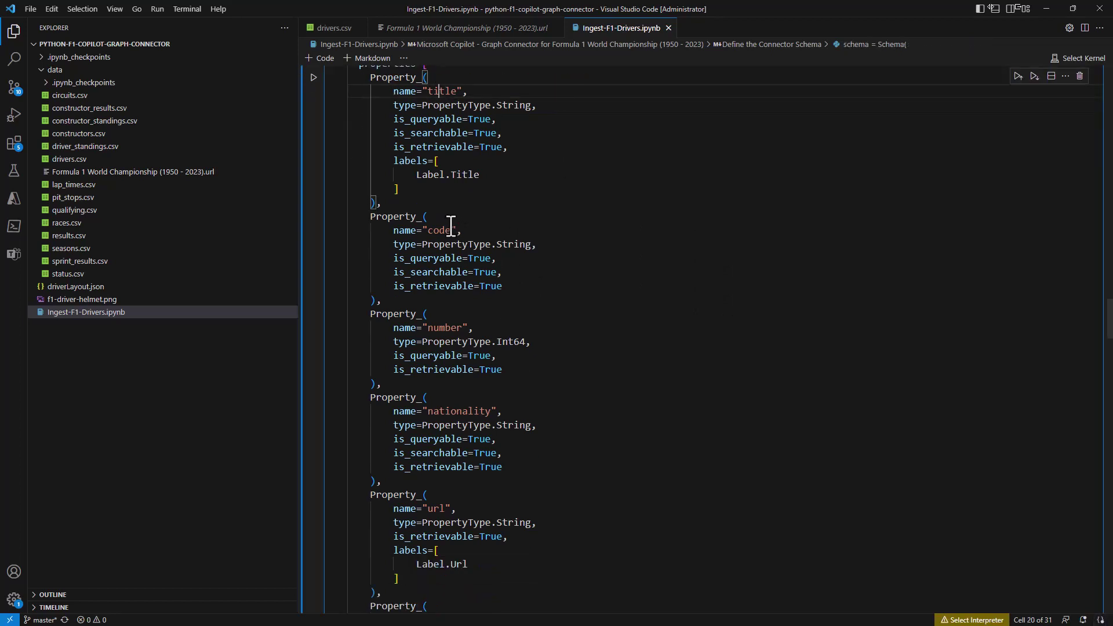
scroll(452, 340, "down", 3)
scroll(459, 338, "down", 3)
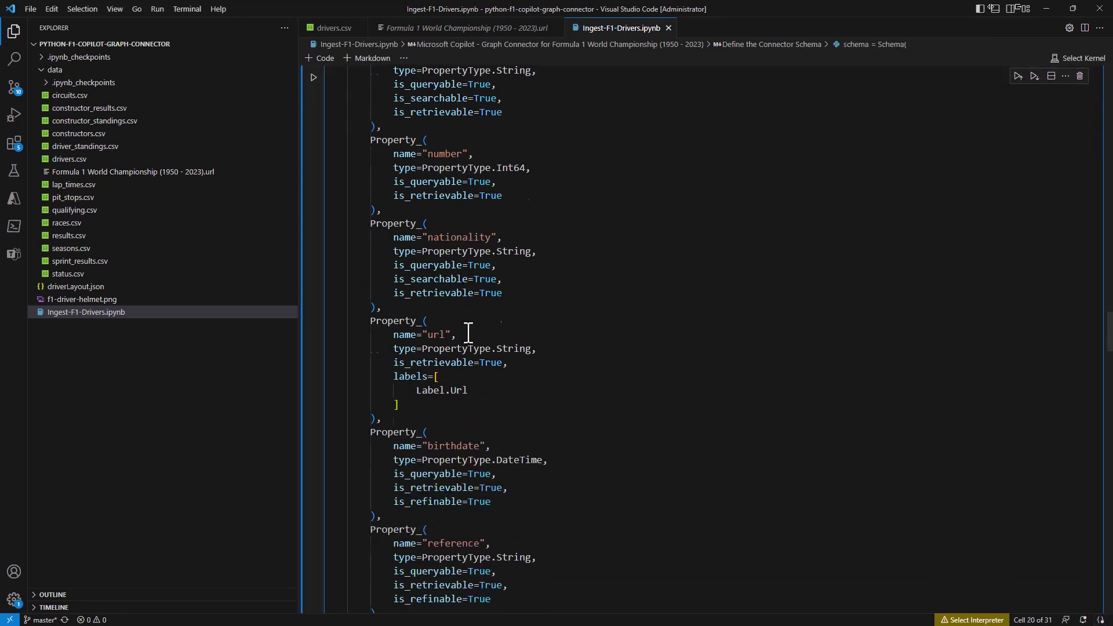
scroll(461, 343, "down", 4)
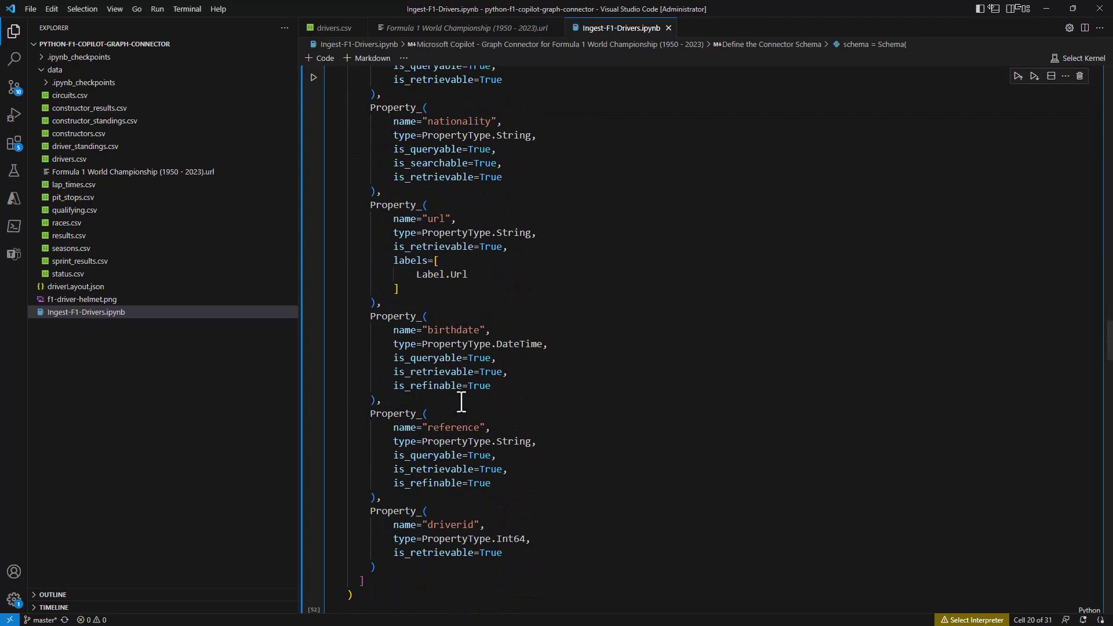
scroll(459, 519, "down", 3)
scroll(457, 518, "down", 3)
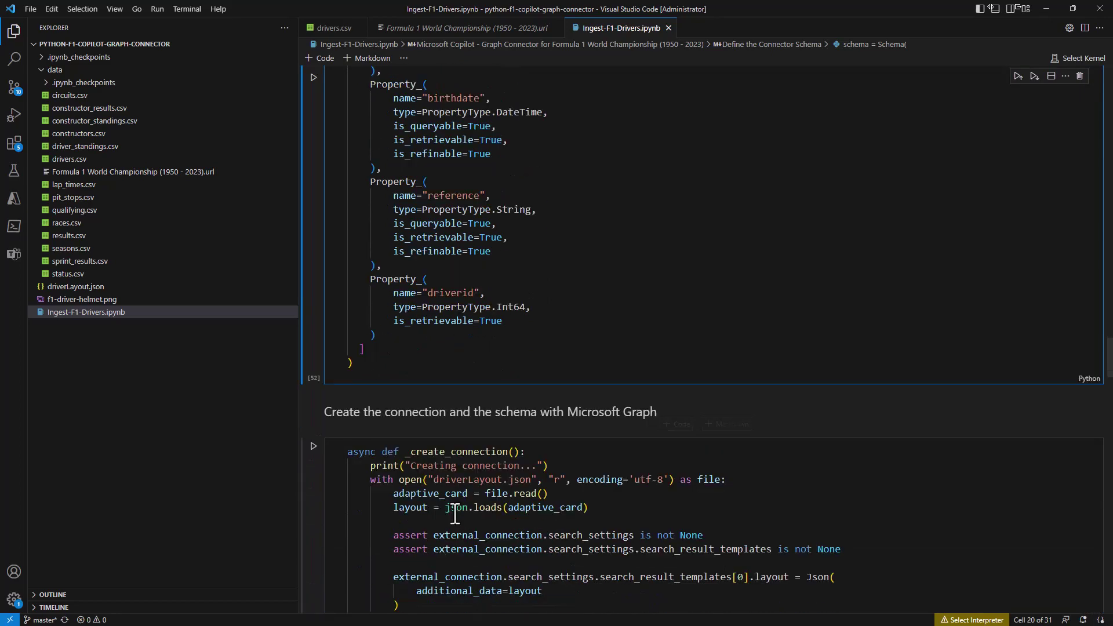
scroll(457, 513, "down", 4)
scroll(454, 511, "down", 3)
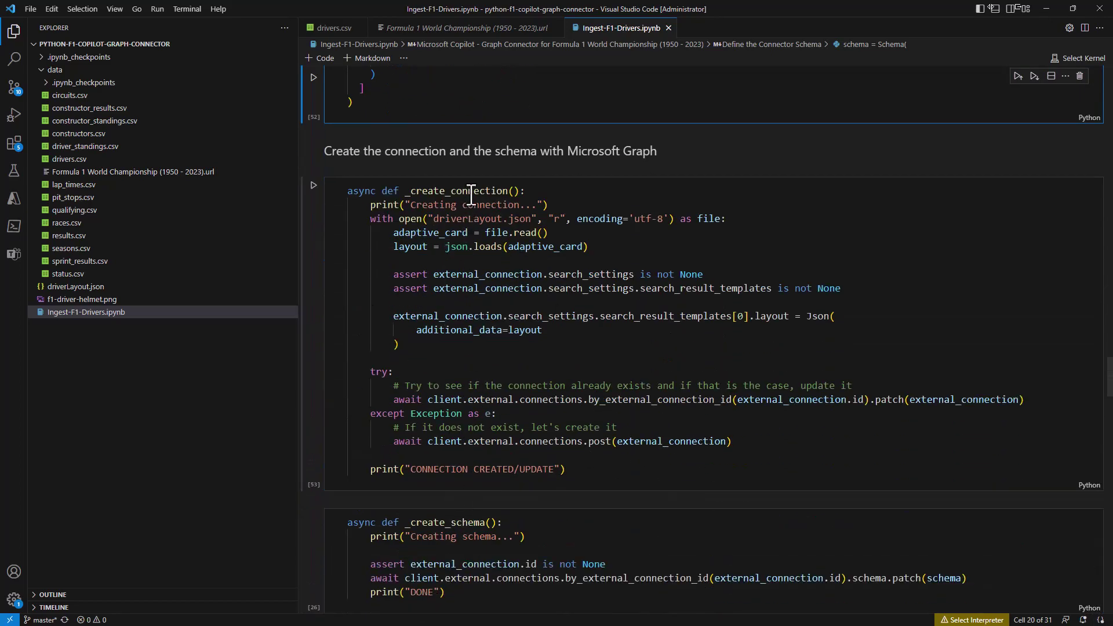
scroll(499, 465, "down", 2)
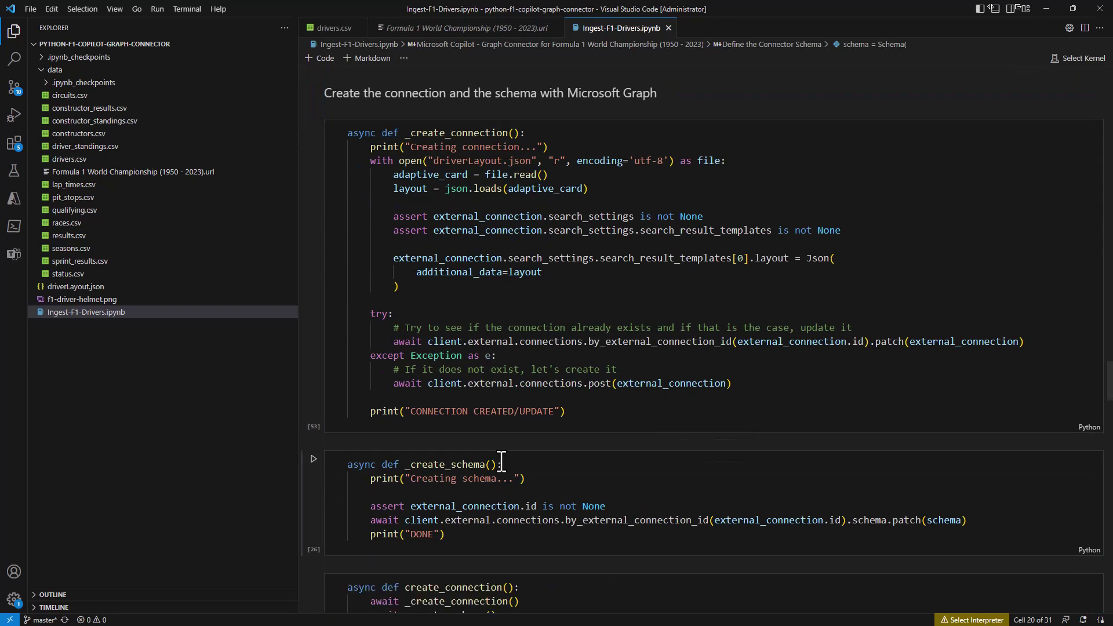
scroll(499, 466, "down", 1)
scroll(499, 466, "down", 1)
scroll(494, 456, "down", 1)
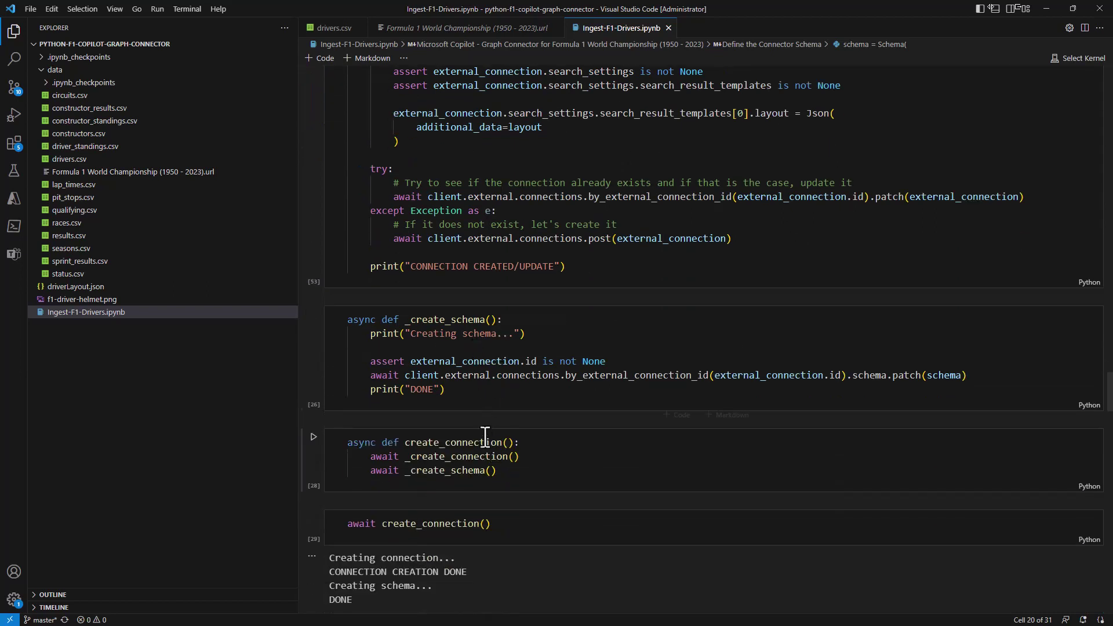
scroll(483, 444, "down", 3)
scroll(470, 444, "down", 1)
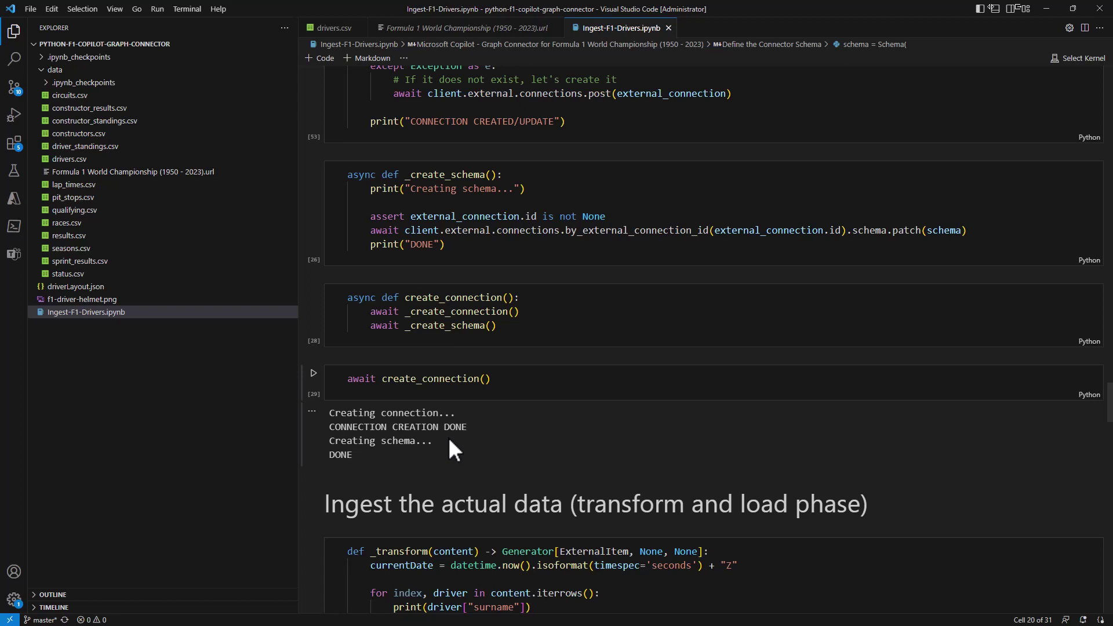
scroll(468, 441, "down", 2)
scroll(467, 441, "down", 2)
scroll(467, 440, "down", 3)
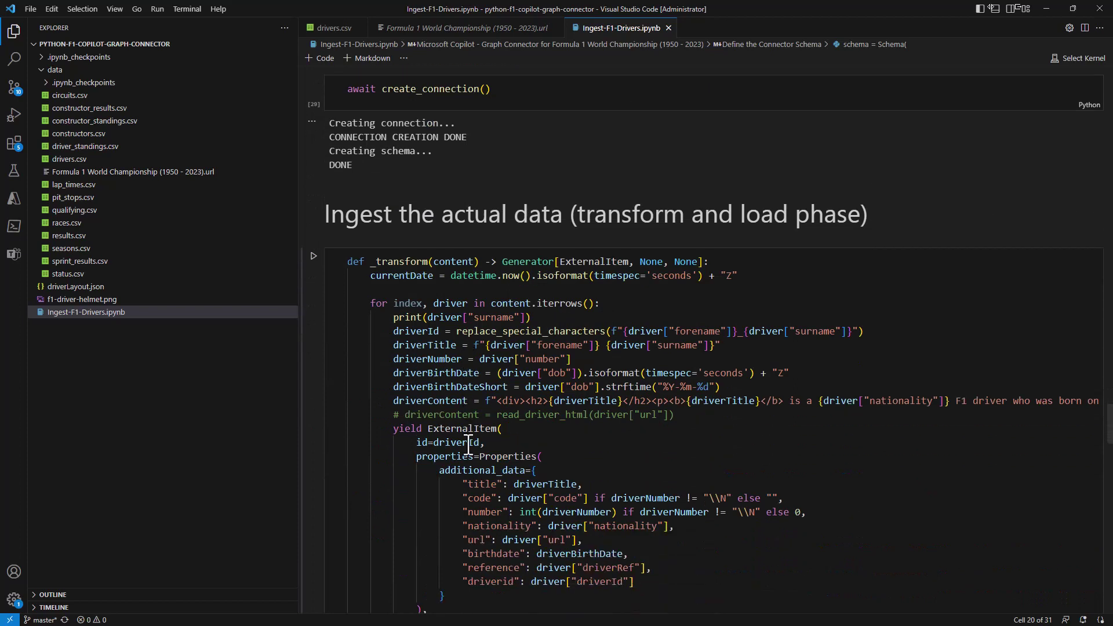
scroll(467, 442, "down", 1)
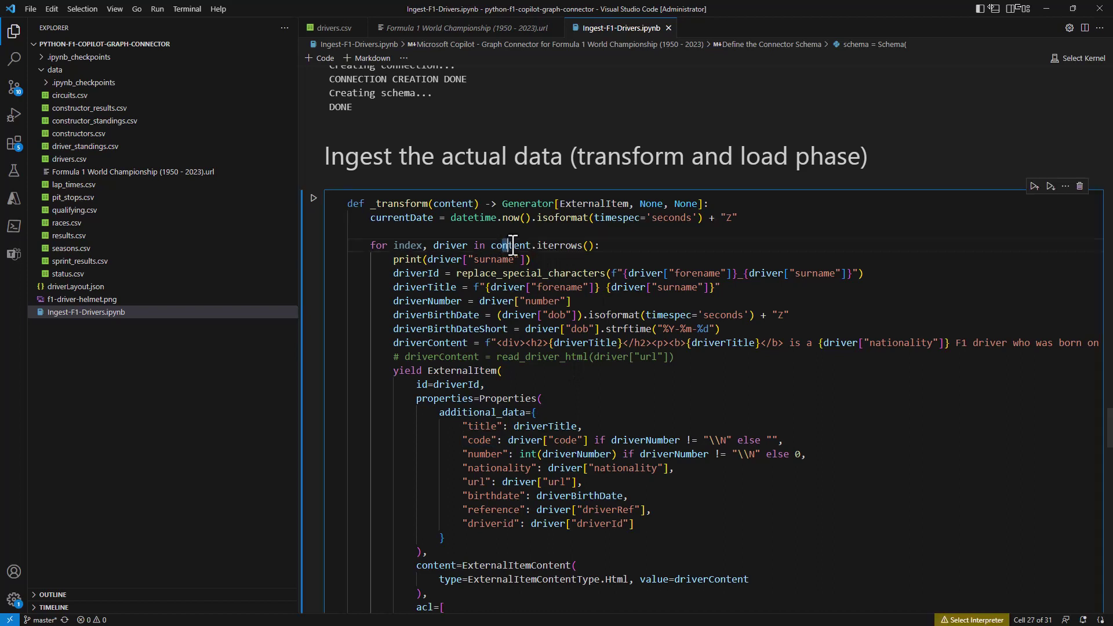
Highlight content.iterrows() in the transform function's driver loop.
left_click_drag(503, 246, 593, 245)
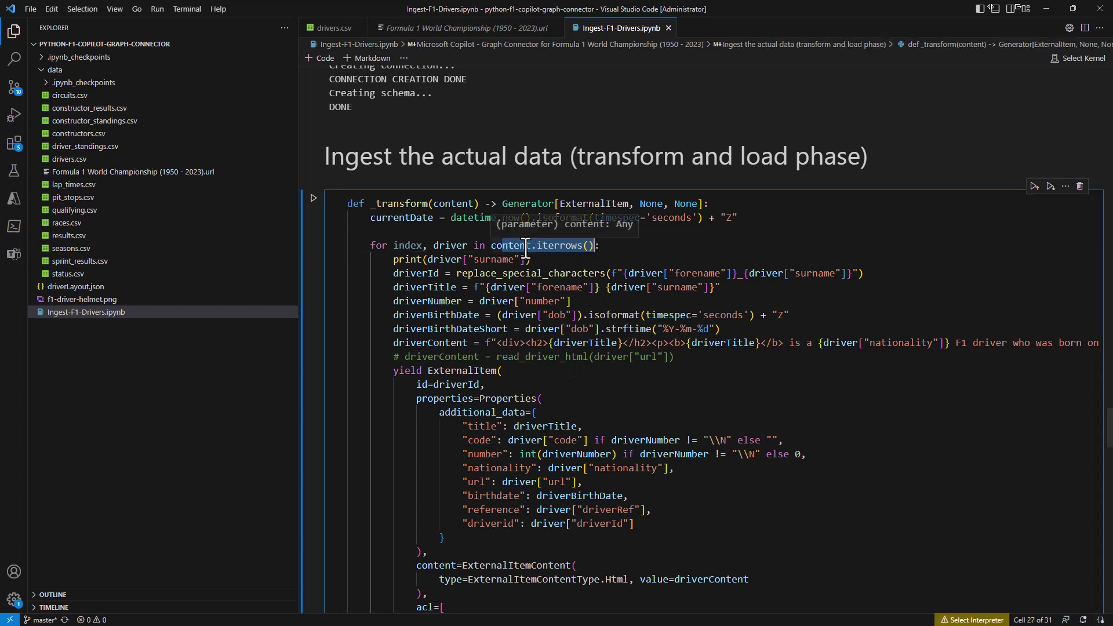
scroll(548, 295, "down", 2)
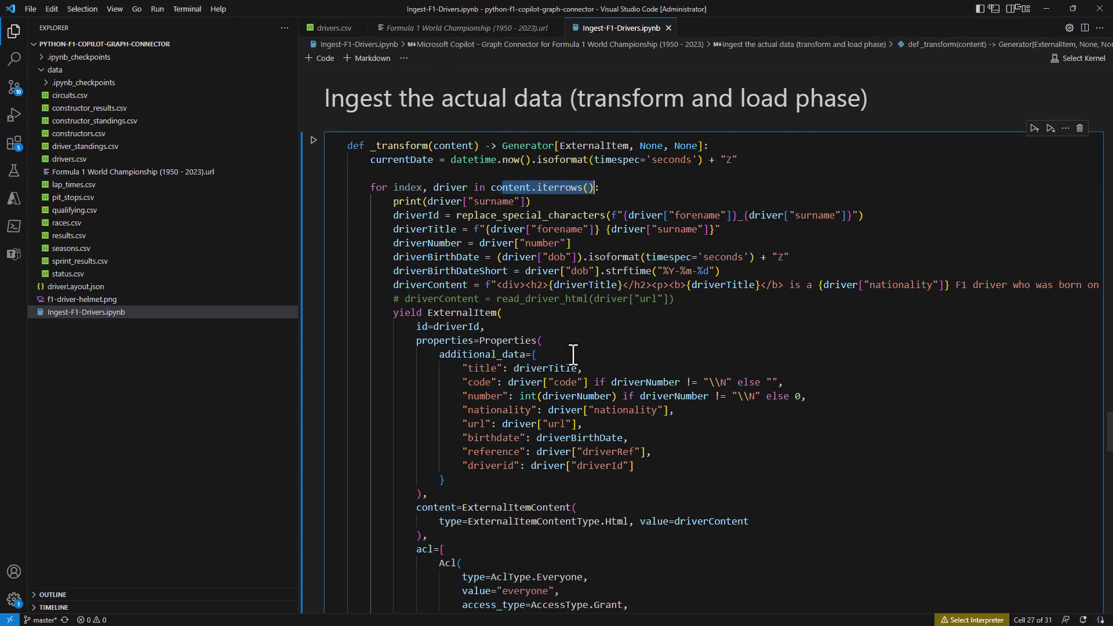
scroll(575, 356, "down", 1)
scroll(575, 355, "down", 1)
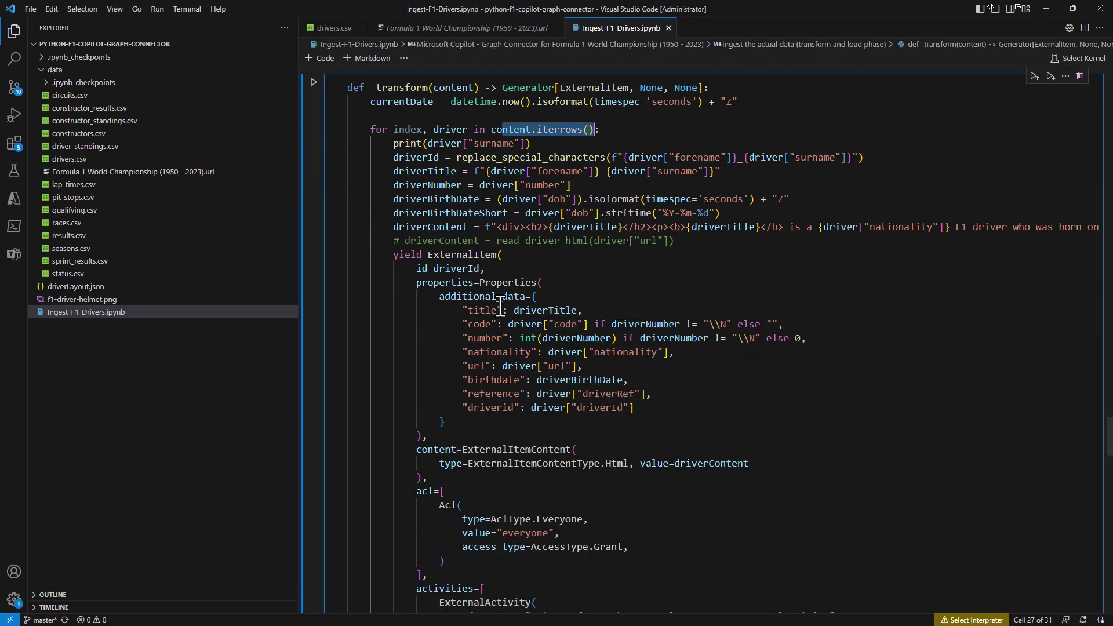
left_click_drag(464, 309, 649, 409)
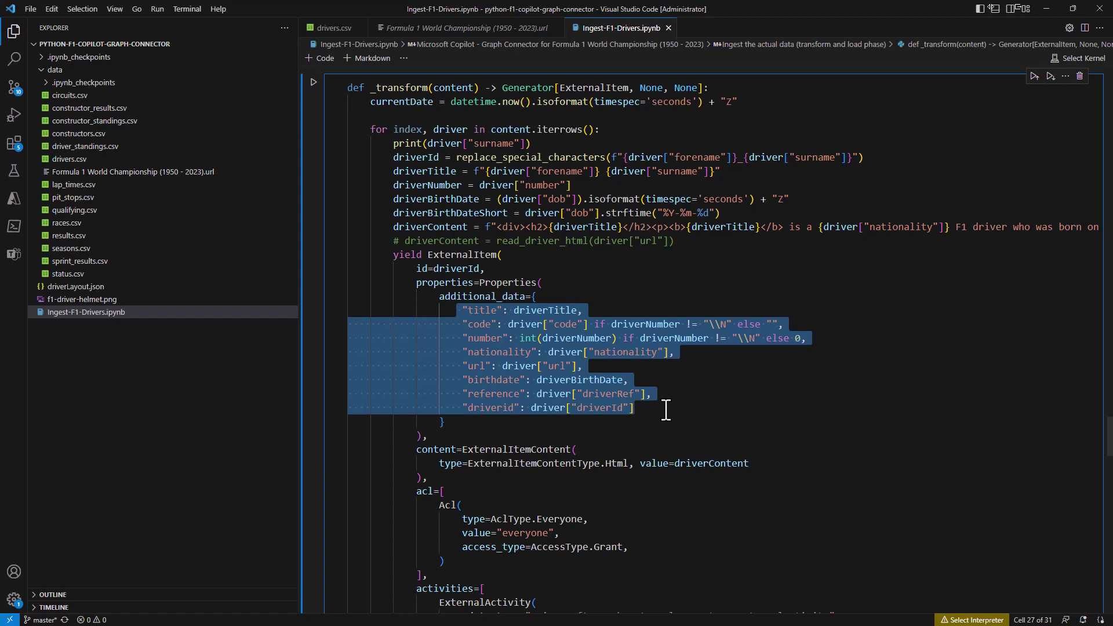
scroll(666, 411, "down", 3)
scroll(666, 411, "down", 3)
scroll(667, 410, "down", 3)
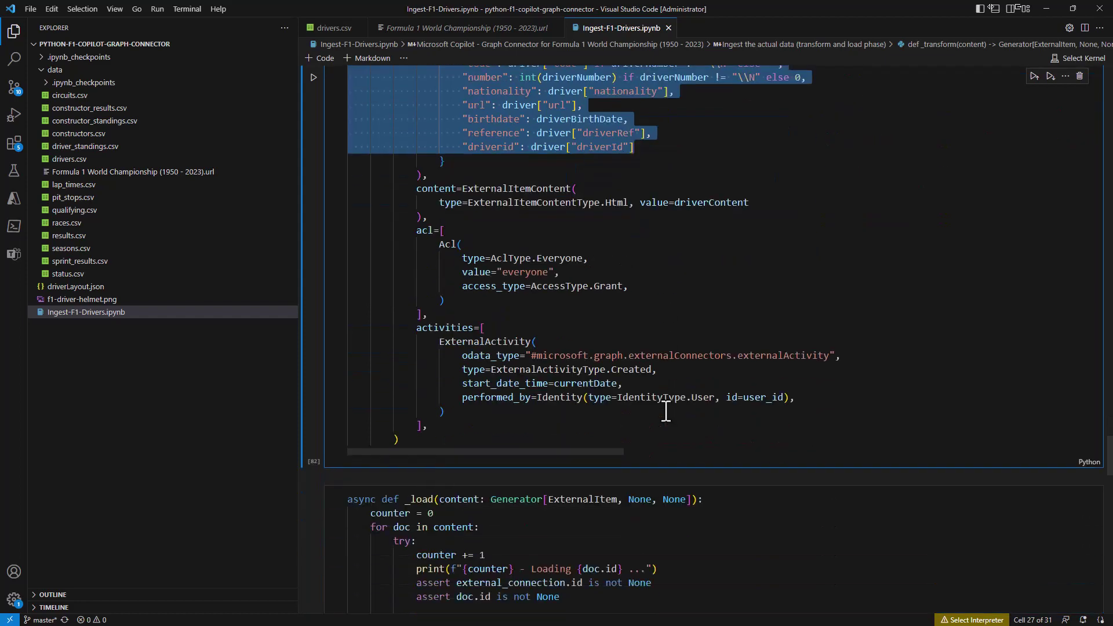
scroll(666, 411, "down", 3)
scroll(666, 411, "down", 3)
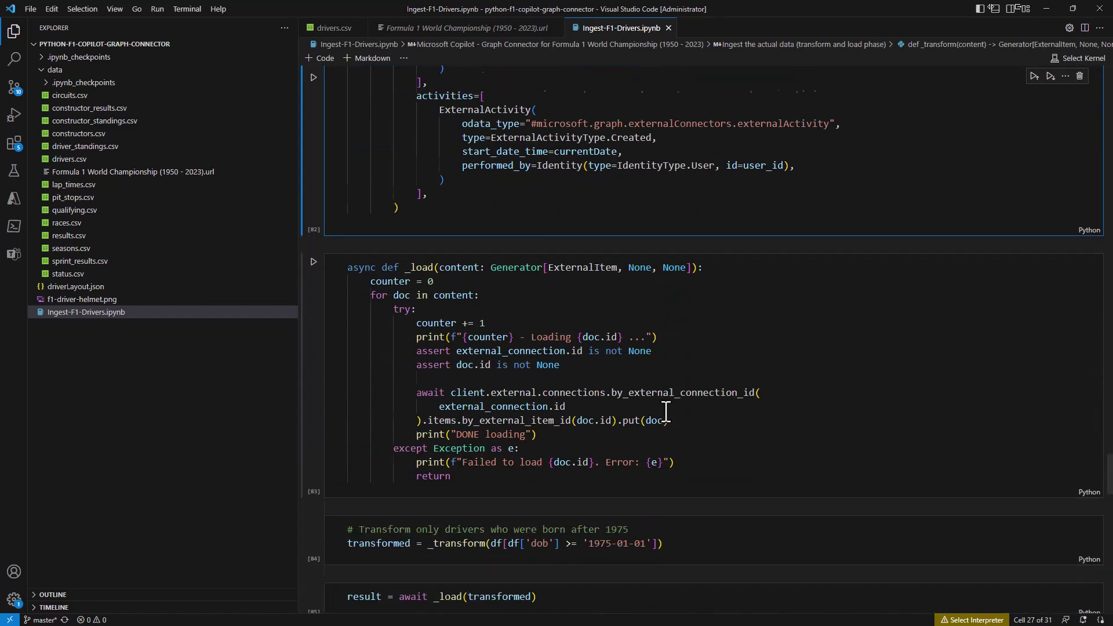
scroll(666, 411, "down", 3)
scroll(667, 416, "down", 3)
scroll(664, 410, "down", 3)
scroll(664, 410, "down", 2)
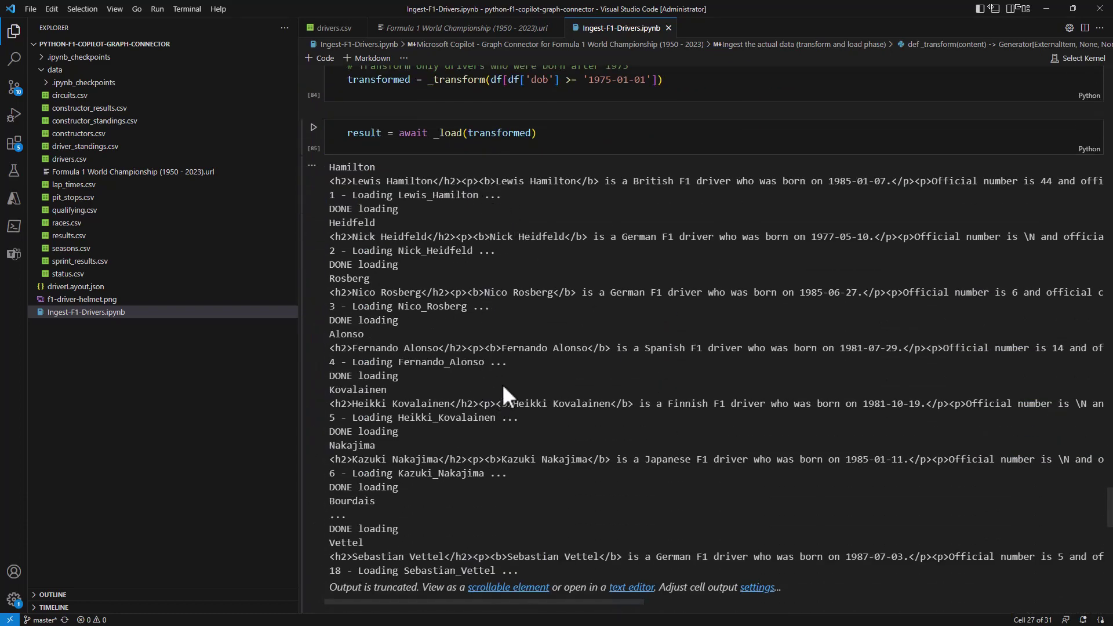
scroll(503, 381, "up", 2)
scroll(504, 381, "up", 3)
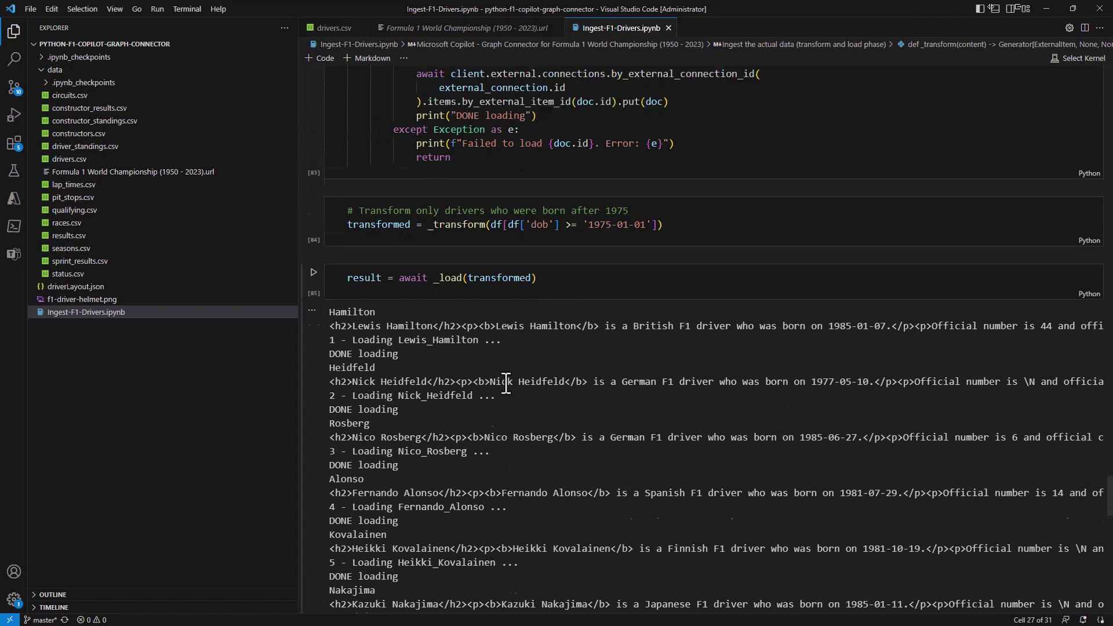
scroll(503, 382, "up", 3)
scroll(503, 381, "up", 2)
scroll(508, 383, "up", 2)
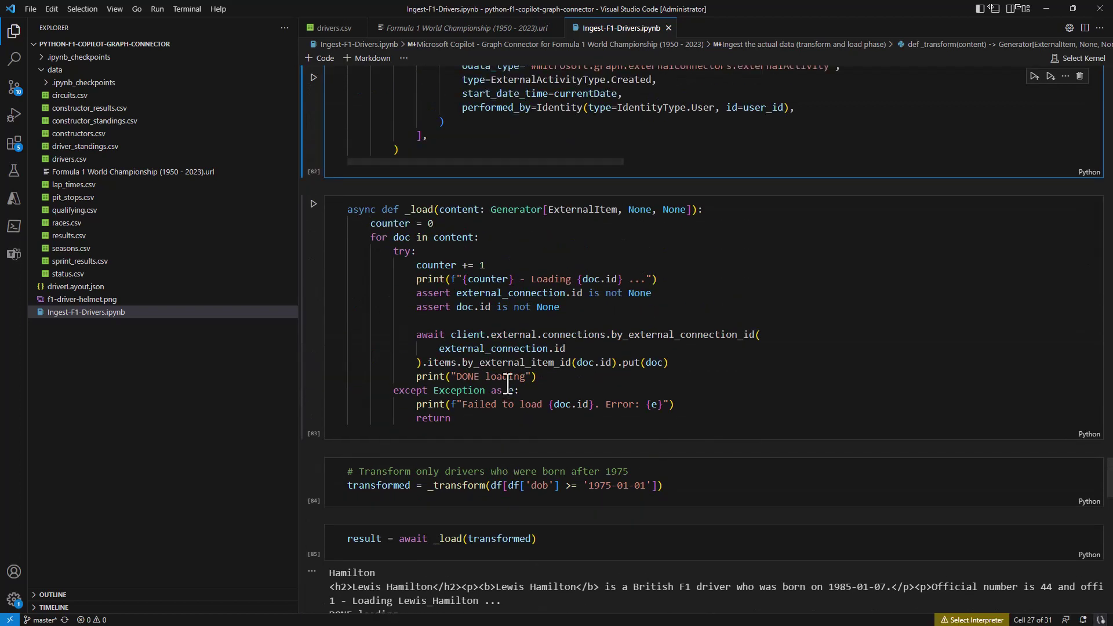